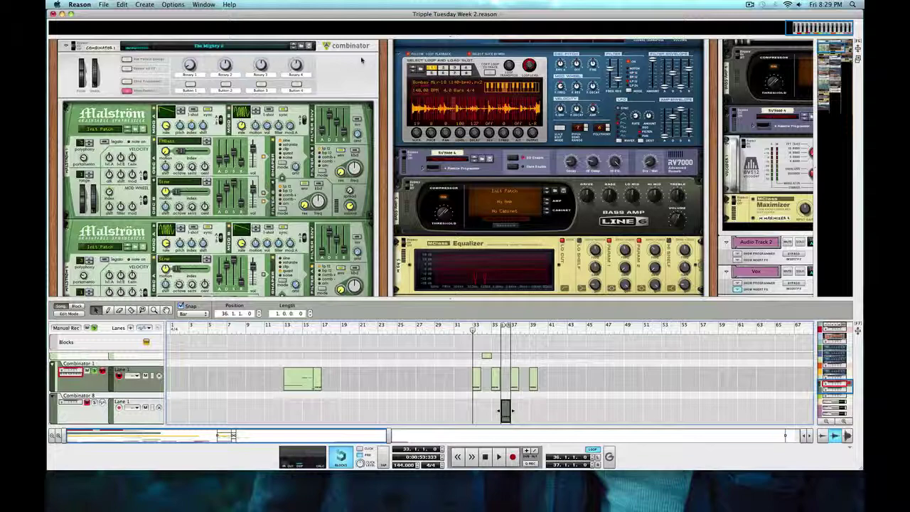
# Set the sequencer loop from bar 33 to bar 40 and clear all track solos.
pyautogui.scroll(-5, 361, 60)
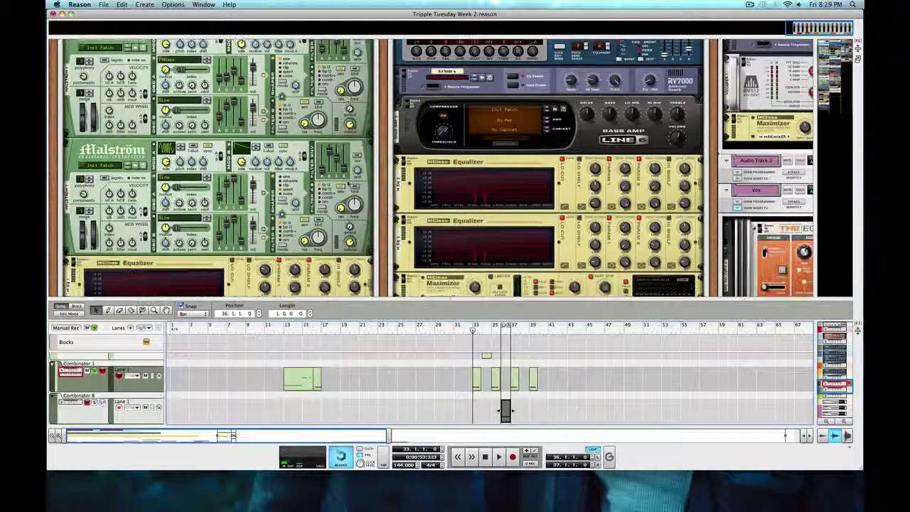
pyautogui.scroll(-4, 384, 168)
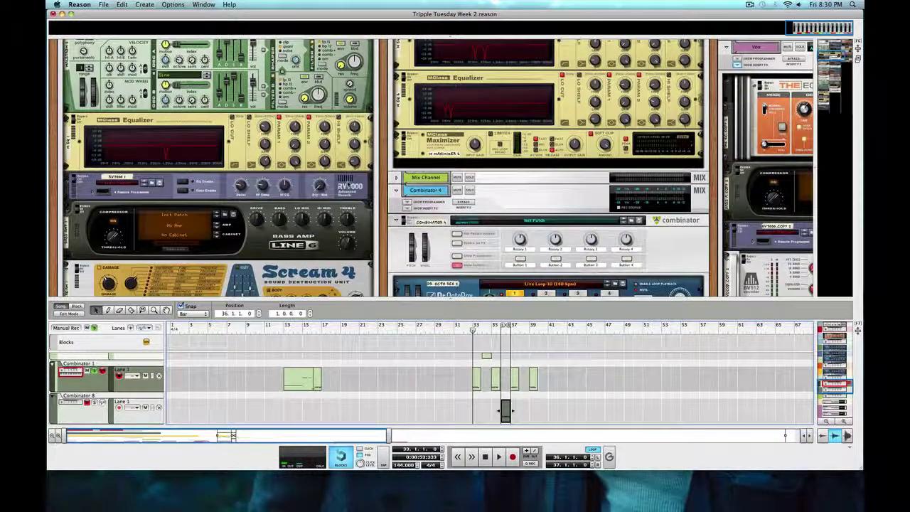
pyautogui.scroll(-5, 384, 168)
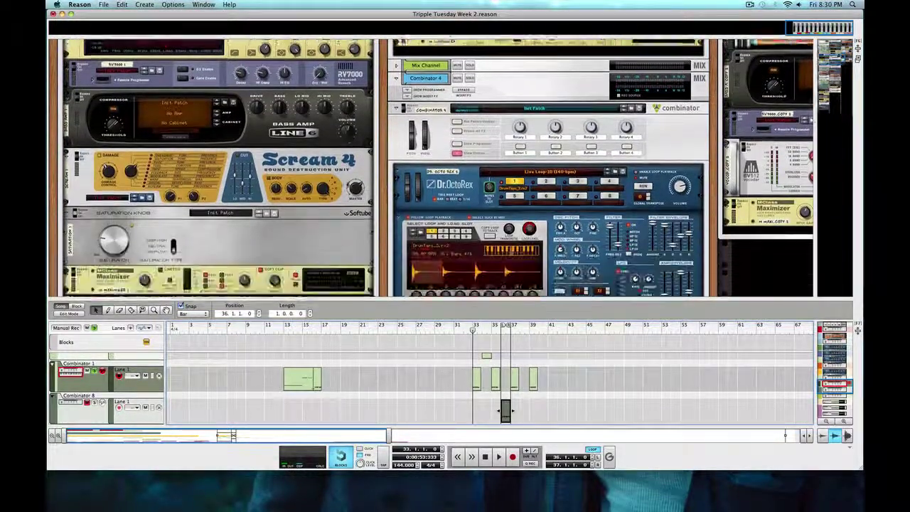
pyautogui.scroll(-1, 349, 187)
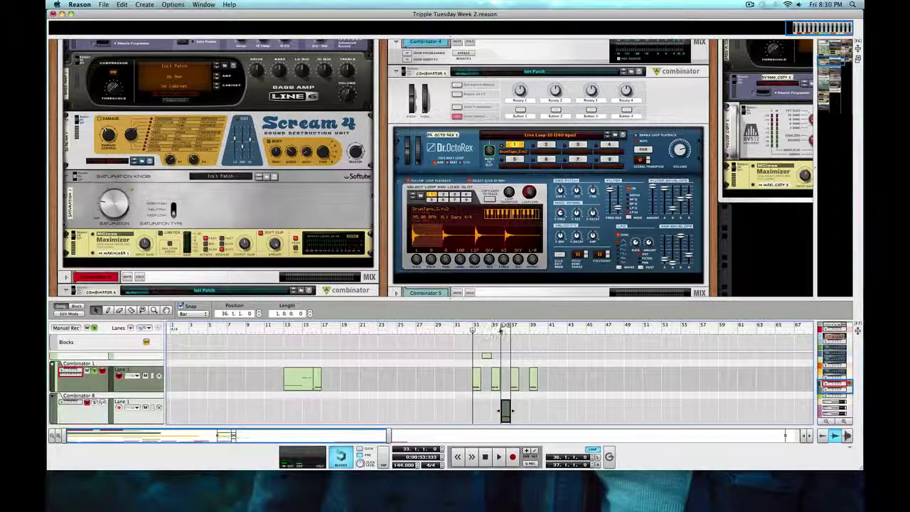
pyautogui.moveTo(500, 325); pyautogui.dragTo(539, 325)
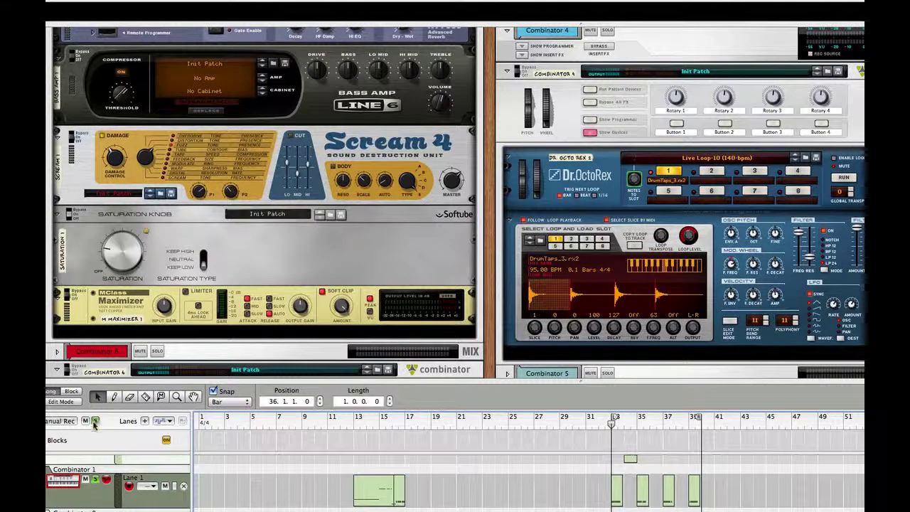
pyautogui.click(94, 421)
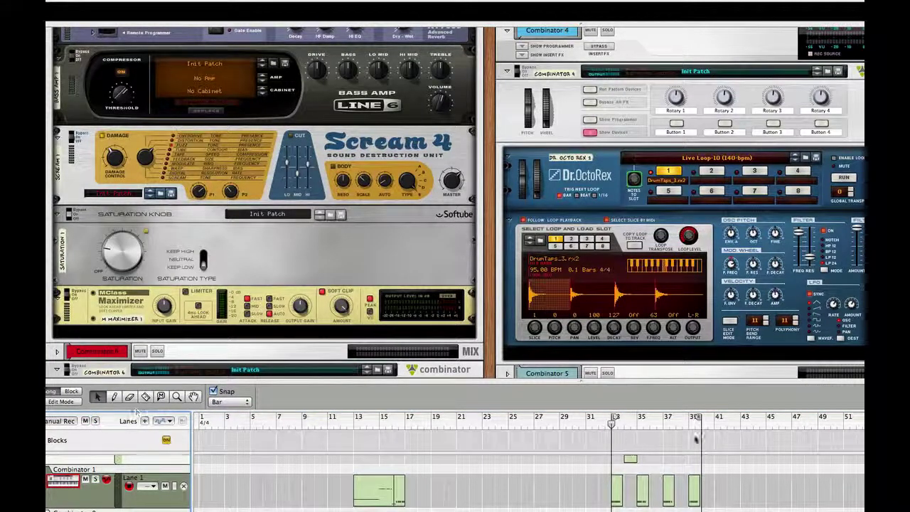
pyautogui.click(660, 428)
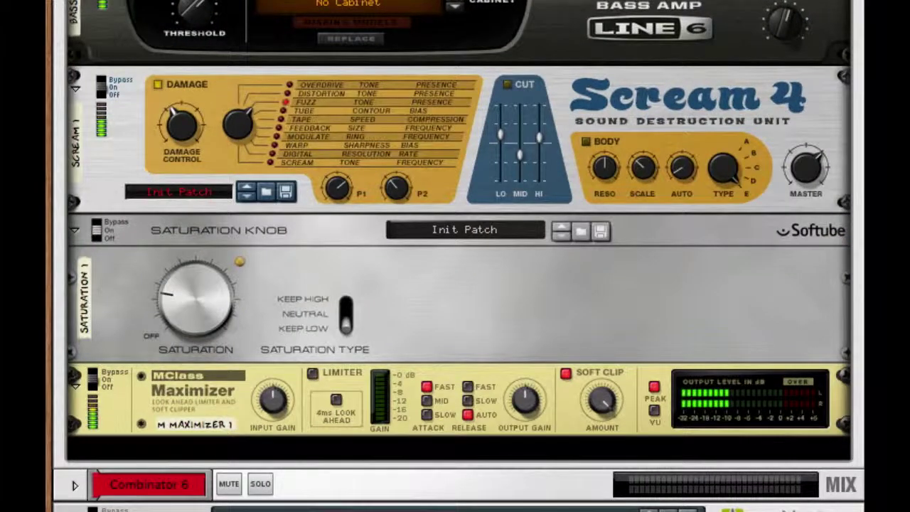
# Solo the Combinator 1 mix channel and look over its device chain.
pyautogui.scroll(5, 552, 440)
pyautogui.scroll(5, 553, 439)
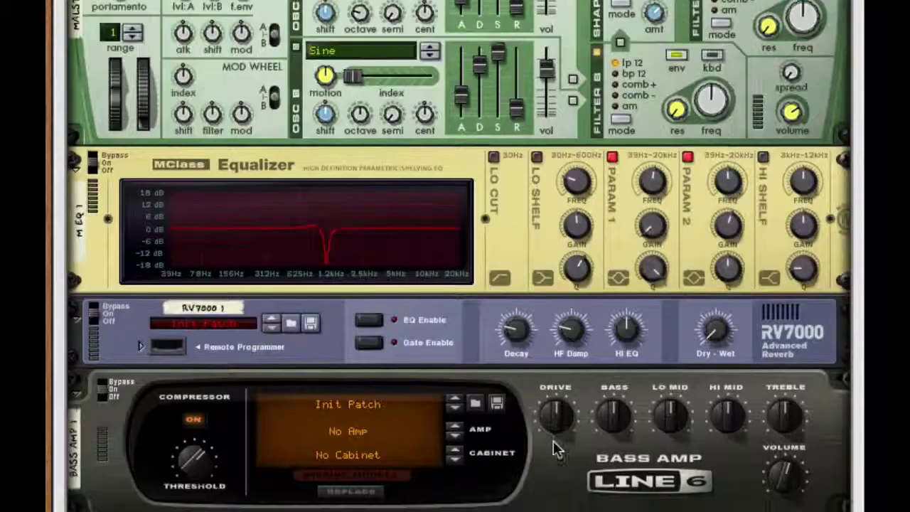
pyautogui.scroll(3, 553, 441)
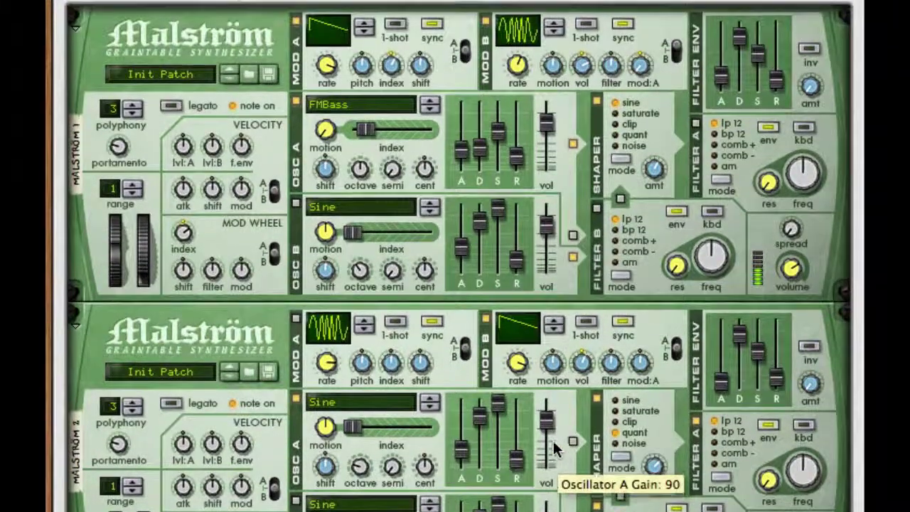
pyautogui.scroll(2, 555, 448)
pyautogui.scroll(4, 554, 440)
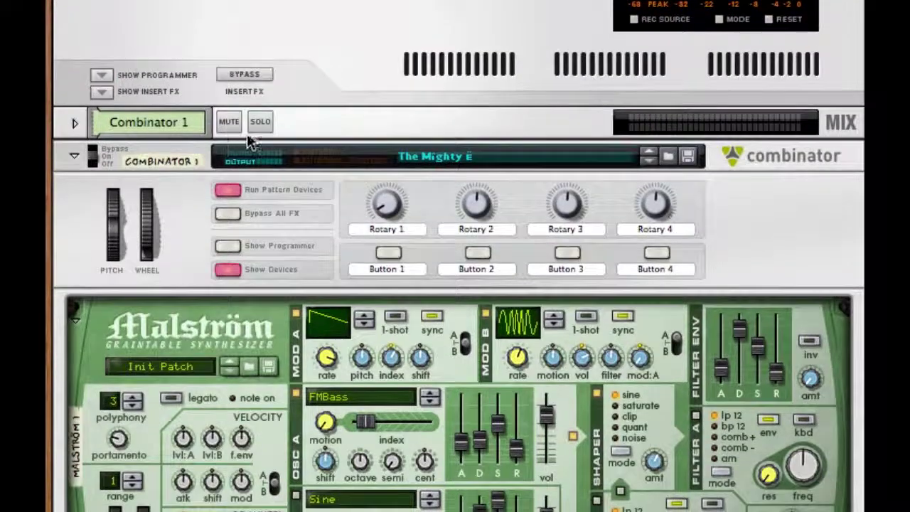
pyautogui.click(260, 122)
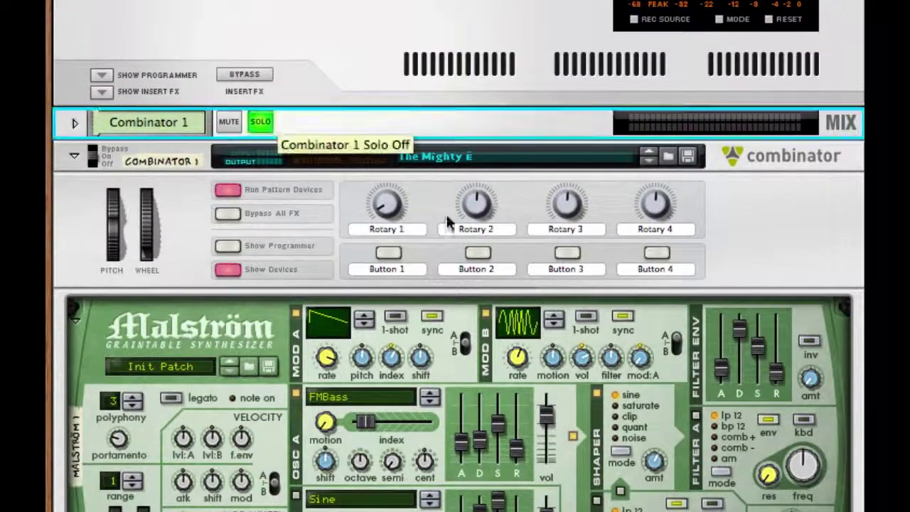
pyautogui.scroll(-3, 690, 366)
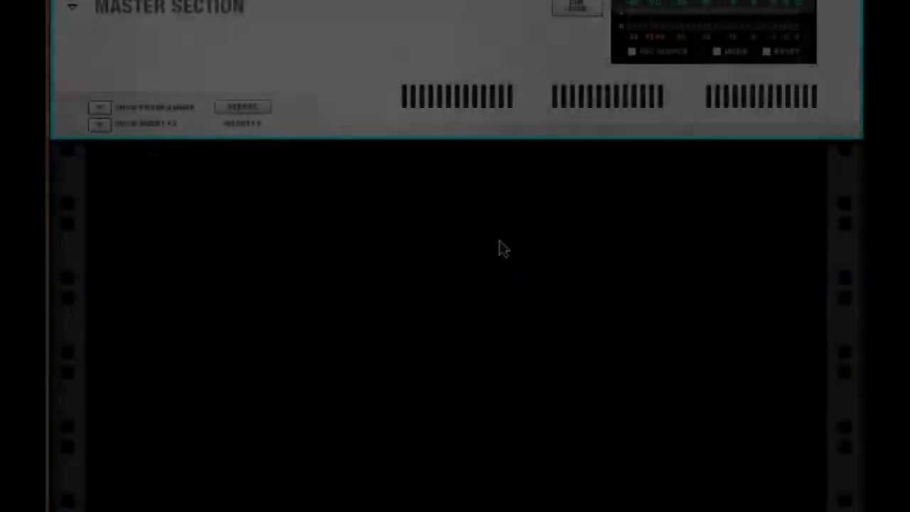
# Create a Combinator in the empty rack and add two Malström synthesizers inside it.
pyautogui.rightClick(501, 242)
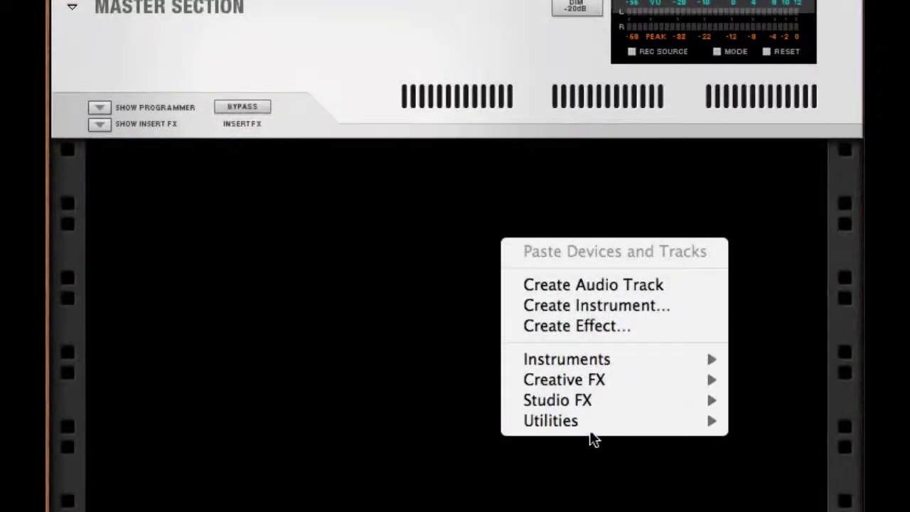
pyautogui.moveTo(682, 421)
pyautogui.click(825, 422)
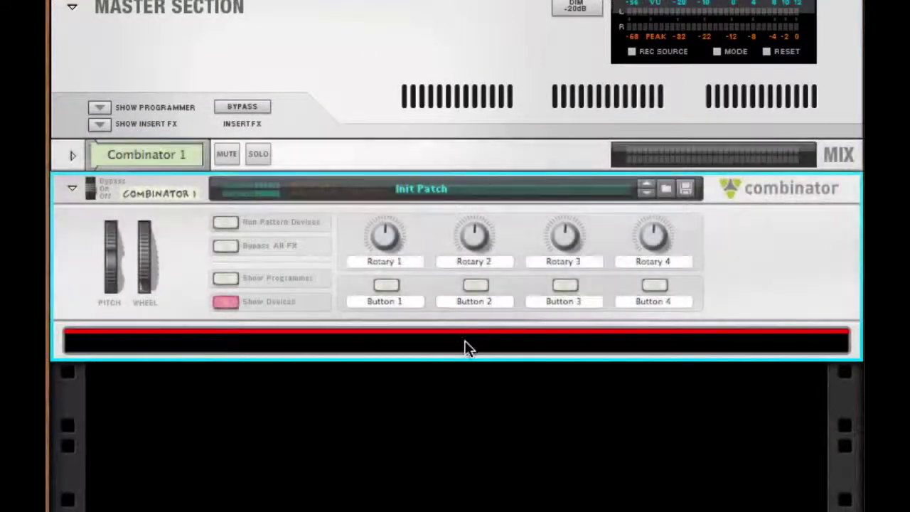
pyautogui.rightClick(466, 344)
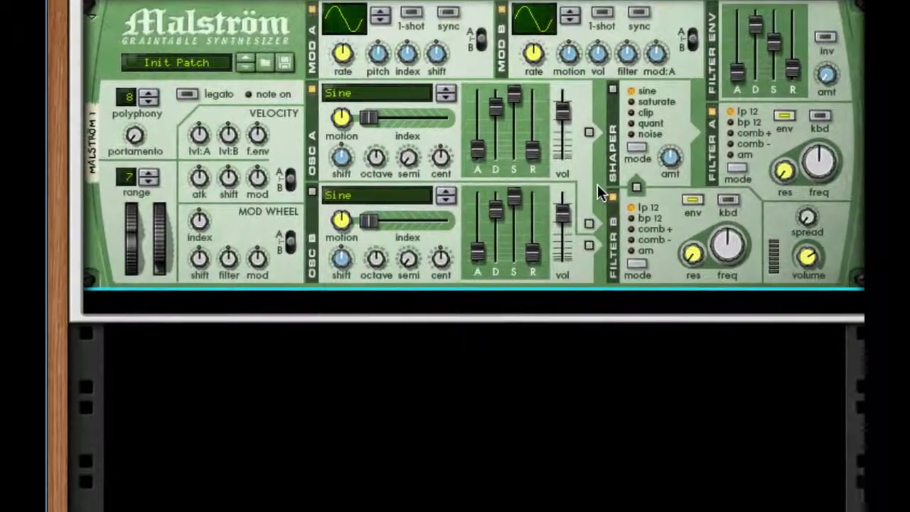
pyautogui.rightClick(597, 184)
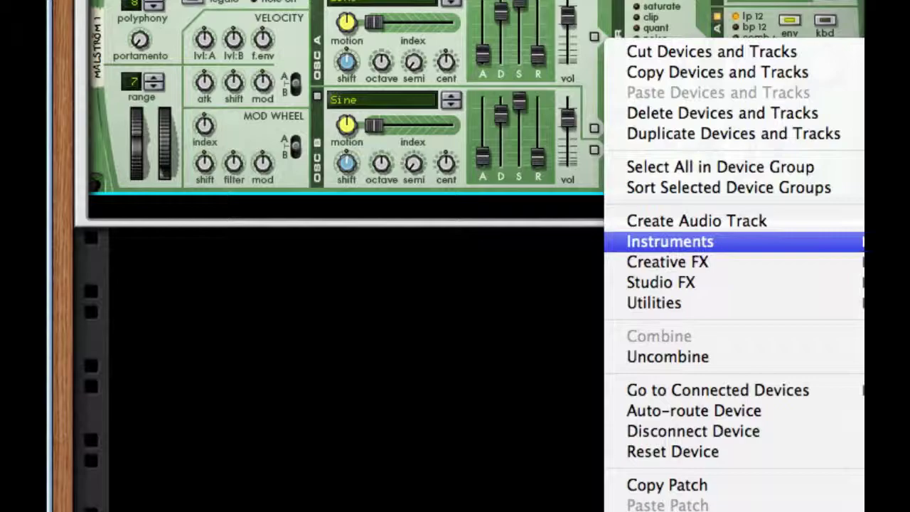
pyautogui.click(863, 241)
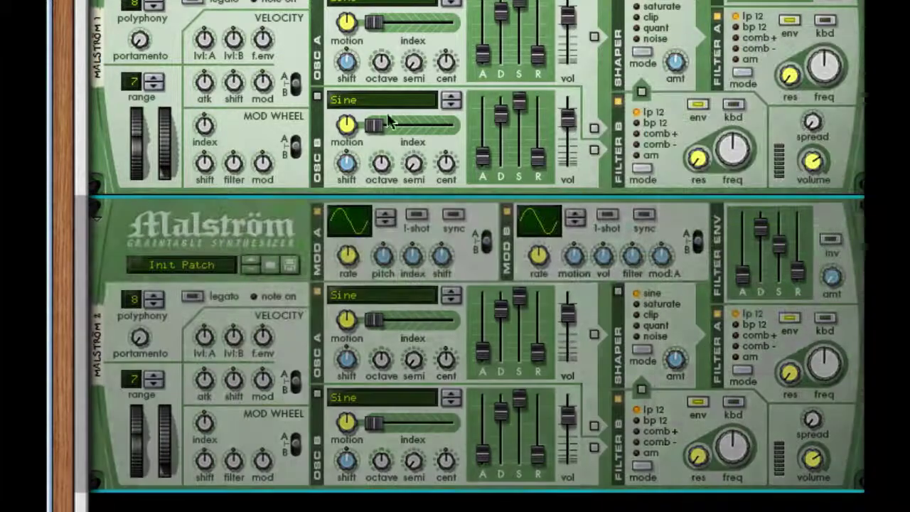
# Cable the first Malström's main outputs into the second's shaper/filter audio inputs, and the second's main outputs to the Combinator.
pyautogui.press('Tab')
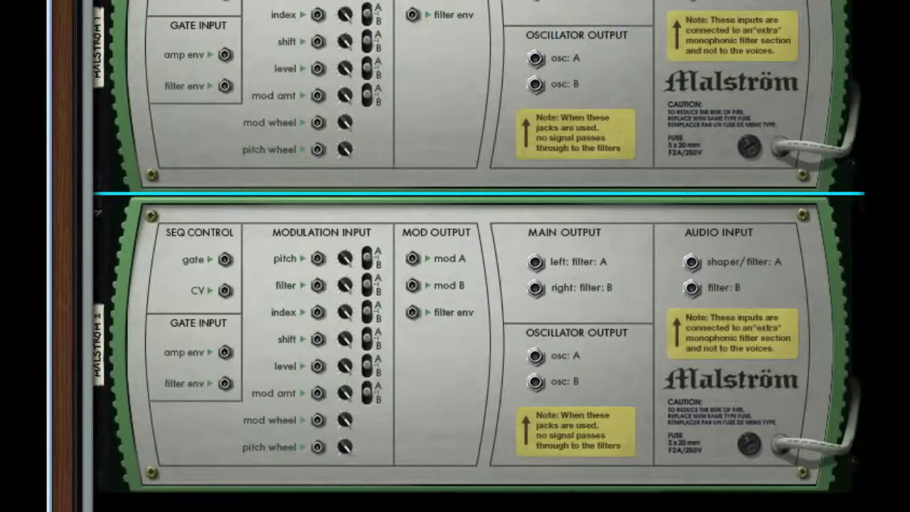
pyautogui.moveTo(692, 261); pyautogui.dragTo(697, 287)
pyautogui.moveTo(538, 262); pyautogui.dragTo(642, 1)
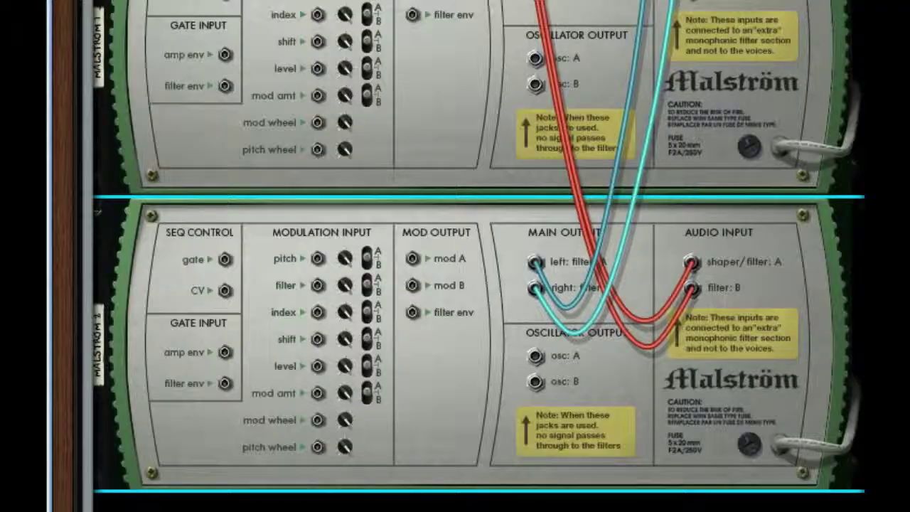
pyautogui.press('Tab')
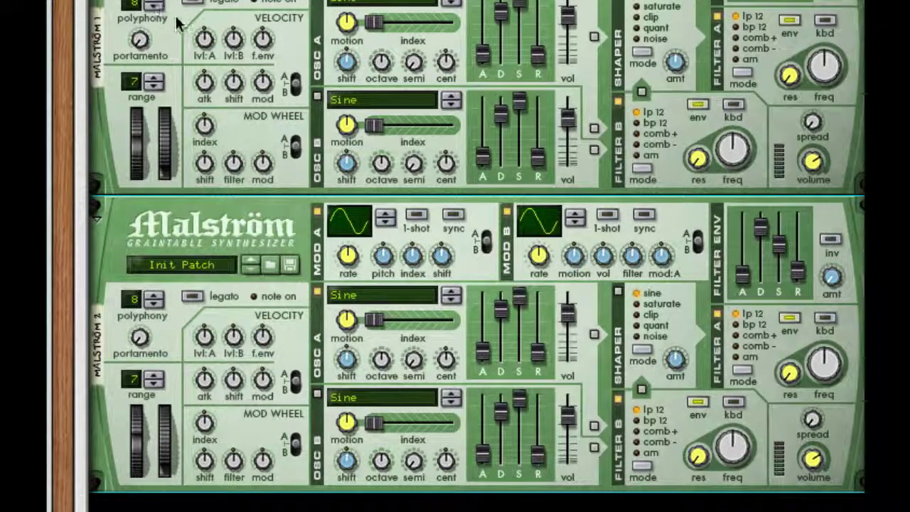
# On Malström 1, set polyphony to 3 and pitch bend range to 1, and raise the mod wheel's index amount.
pyautogui.click(152, 5)
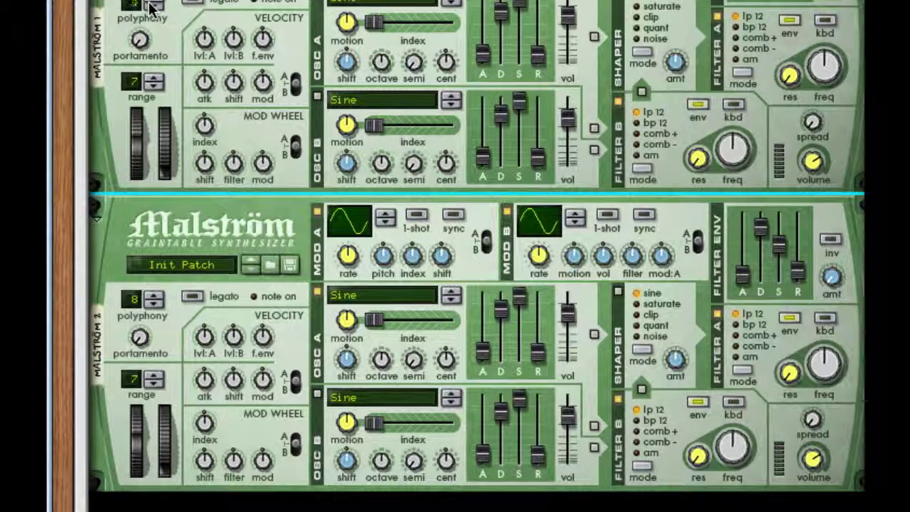
pyautogui.click(152, 5)
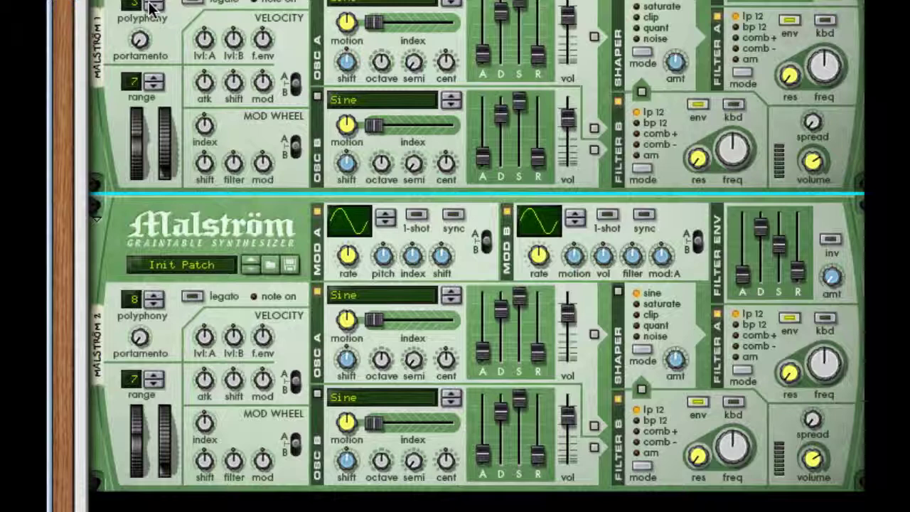
pyautogui.click(151, 85)
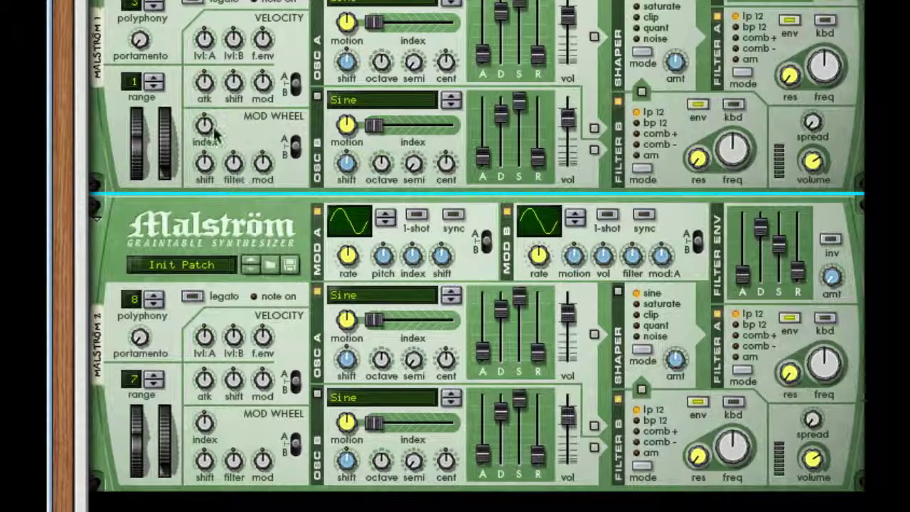
pyautogui.moveTo(212, 122)
pyautogui.moveTo(212, 122); pyautogui.dragTo(214, 100)
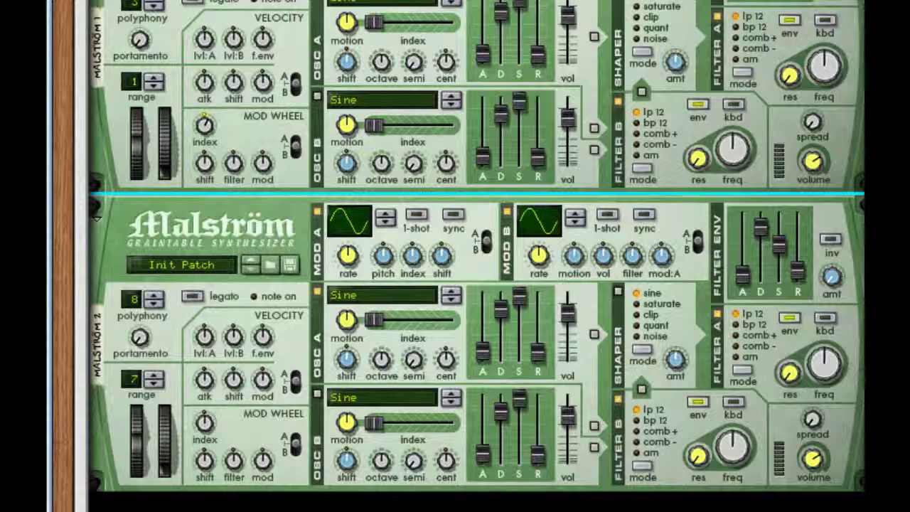
# Set Malström 1's oscillator A to the FMBass graintable and shift its index slightly up.
pyautogui.click(373, 3)
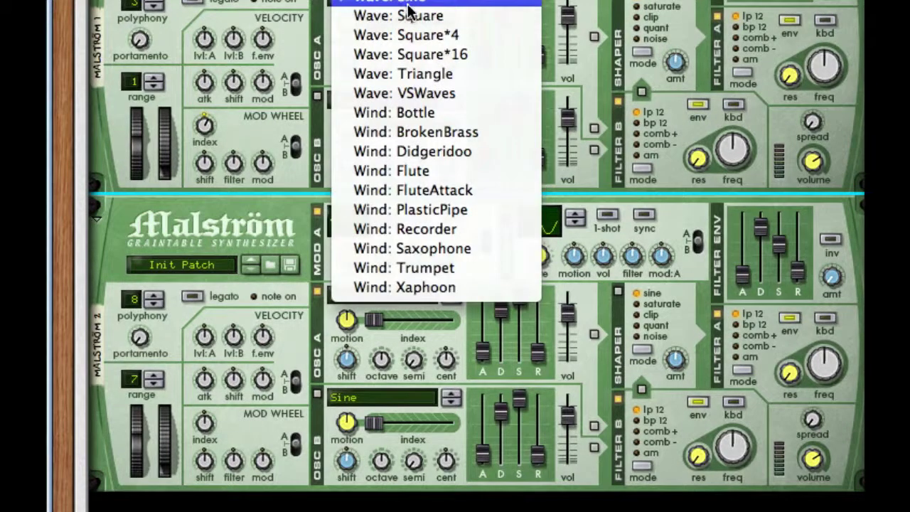
pyautogui.scroll(5, 411, 12)
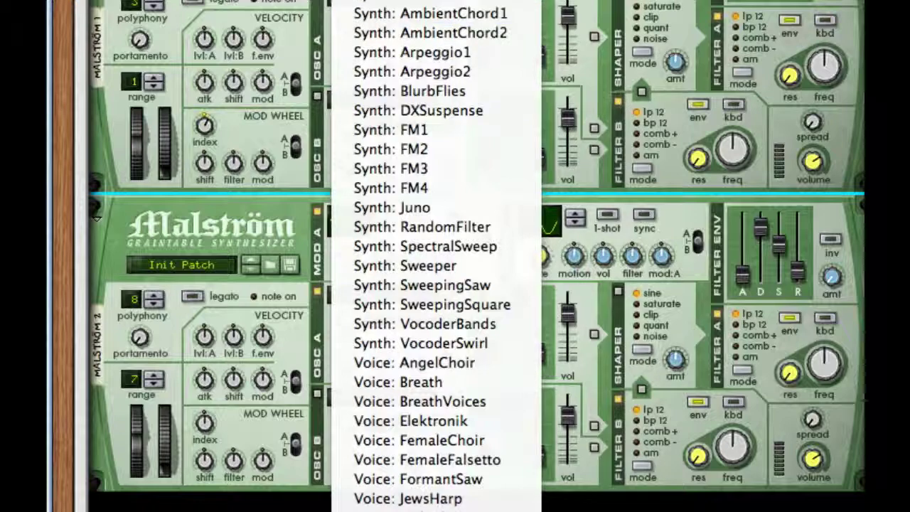
pyautogui.click(484, 52)
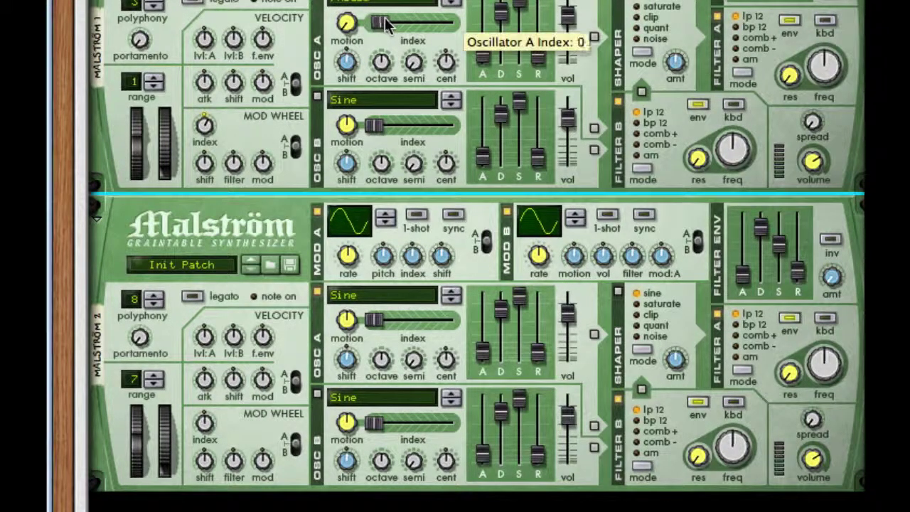
pyautogui.moveTo(380, 22); pyautogui.dragTo(391, 23)
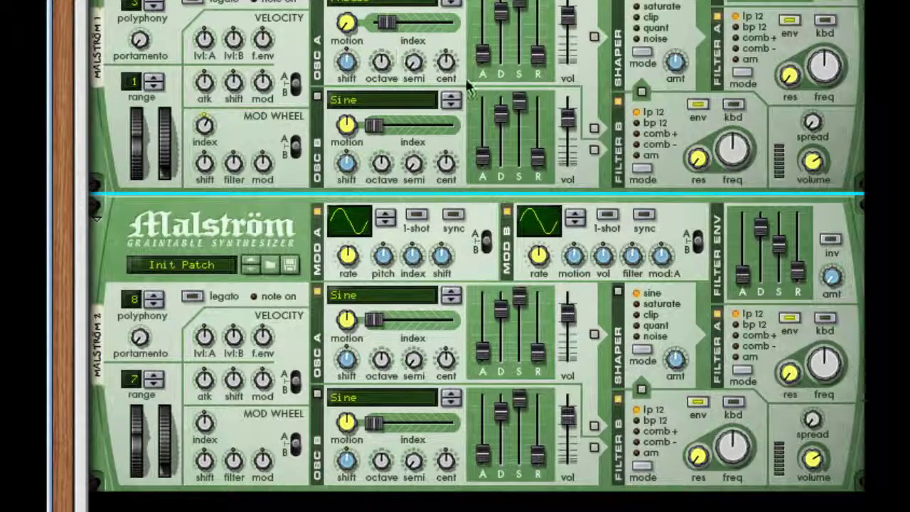
# Give oscillator A a longer attack and release with lower decay and sustain, and route it to the shaper with both filters off.
pyautogui.moveTo(502, 12); pyautogui.dragTo(518, 30)
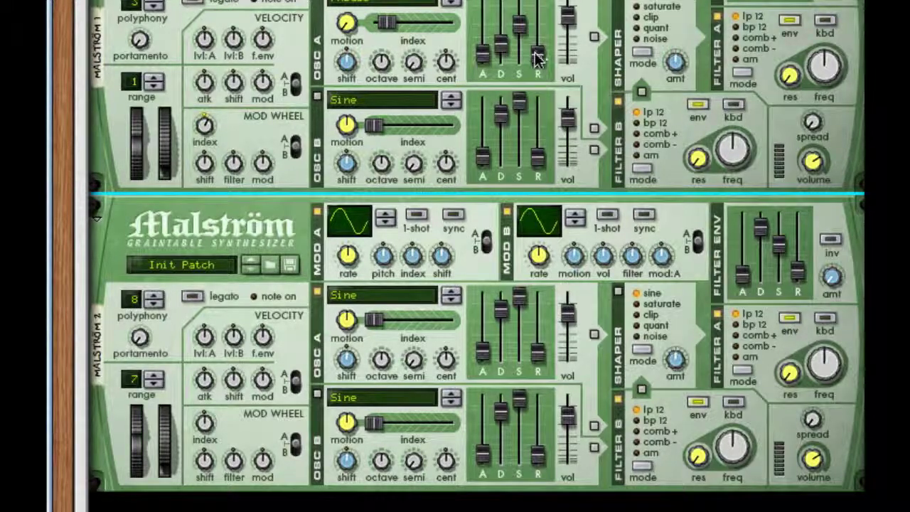
pyautogui.moveTo(539, 58); pyautogui.dragTo(542, 57)
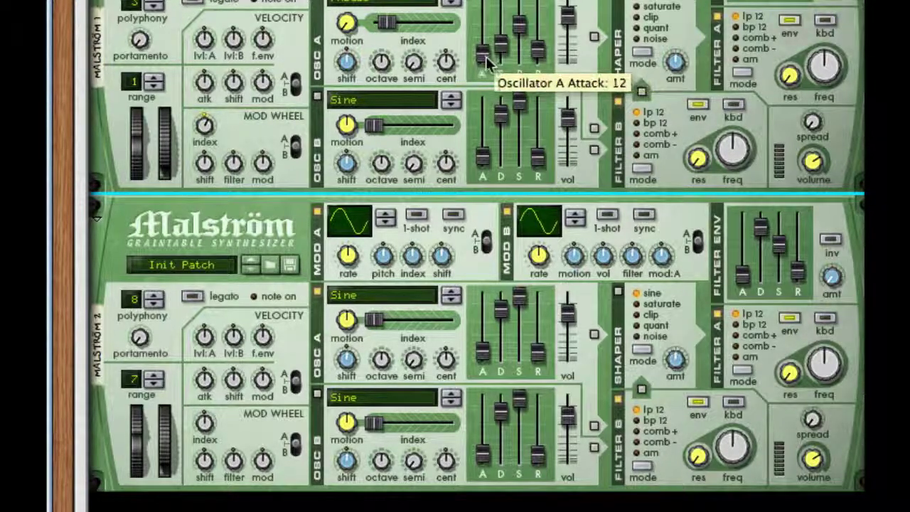
pyautogui.moveTo(485, 56); pyautogui.dragTo(485, 47)
pyautogui.click(594, 38)
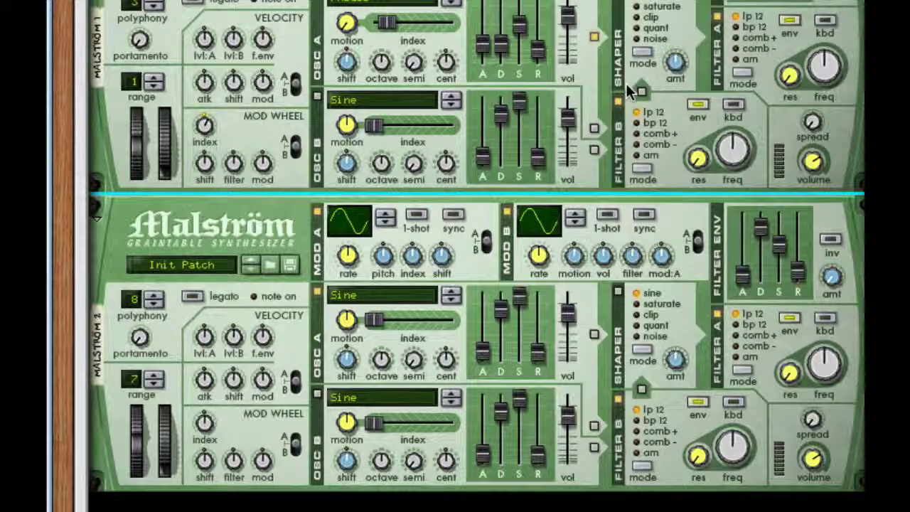
pyautogui.click(617, 101)
# Switch on Malström 1's oscillator B with a lower octave, and lengthen its envelope's attack and set its release to 21.
pyautogui.click(317, 94)
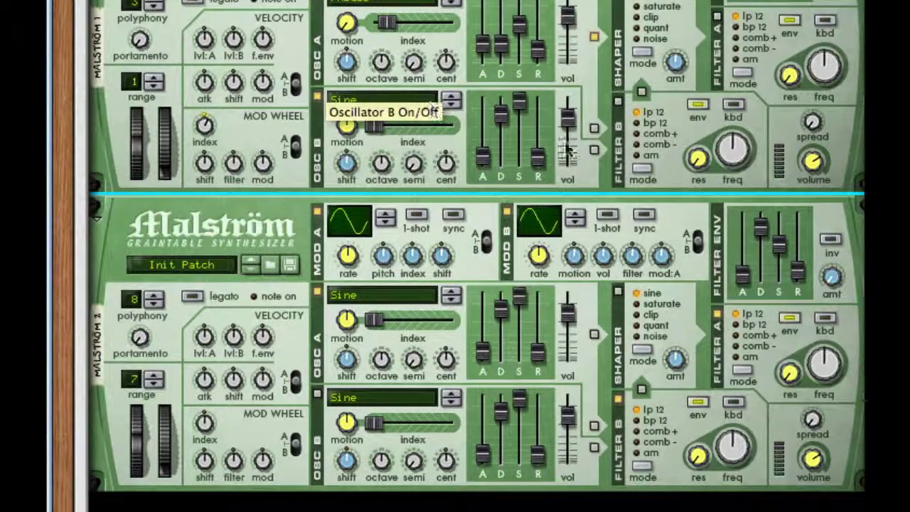
pyautogui.moveTo(381, 165); pyautogui.dragTo(382, 183)
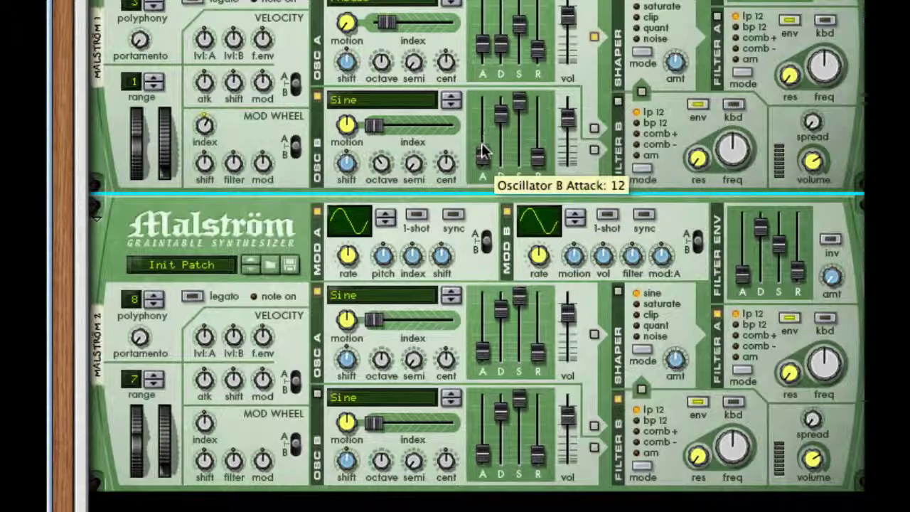
pyautogui.moveTo(482, 156); pyautogui.dragTo(482, 139)
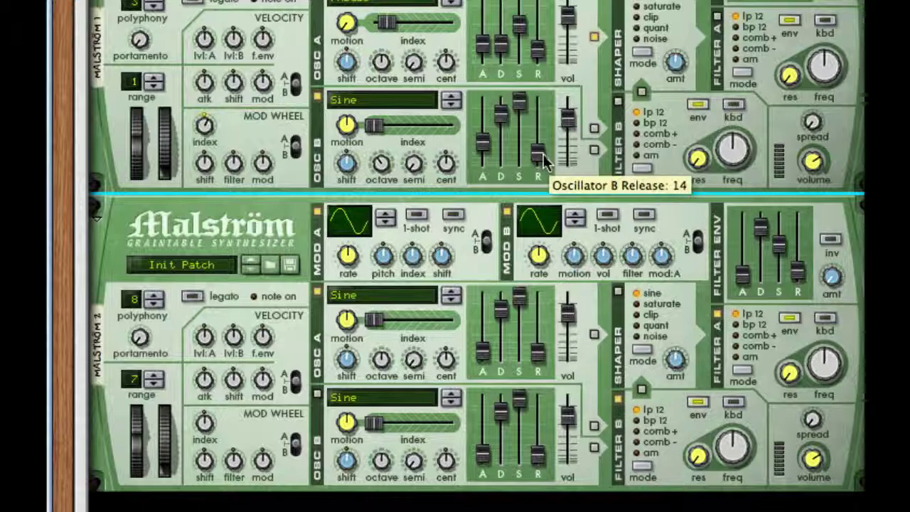
pyautogui.moveTo(545, 159); pyautogui.dragTo(544, 155)
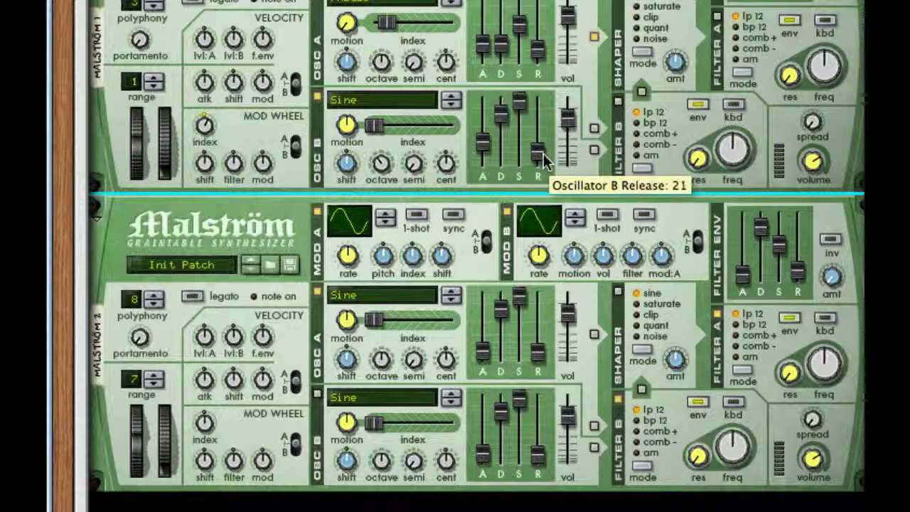
# Route Malström 1's oscillator B to filter B, and set Malström 2's polyphony to 3.
pyautogui.click(594, 149)
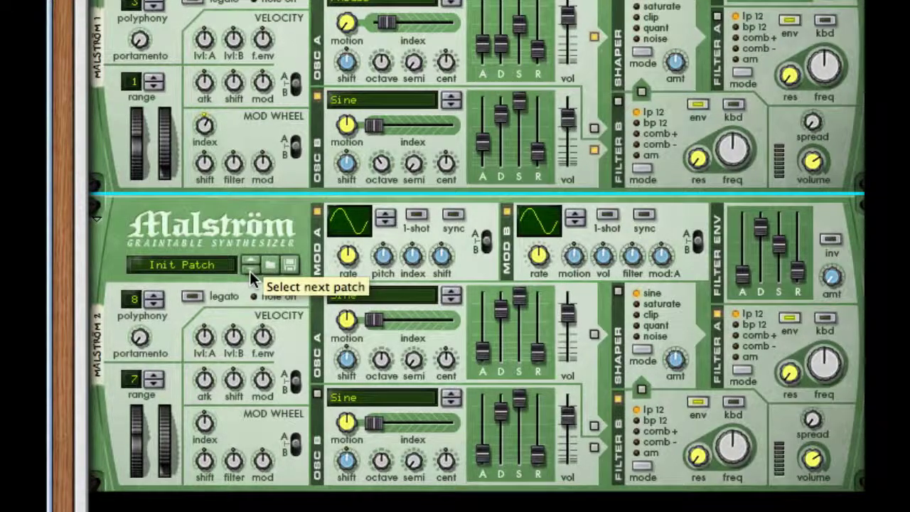
pyautogui.click(154, 303)
pyautogui.click(153, 304)
pyautogui.click(154, 303)
pyautogui.click(154, 303)
pyautogui.click(154, 304)
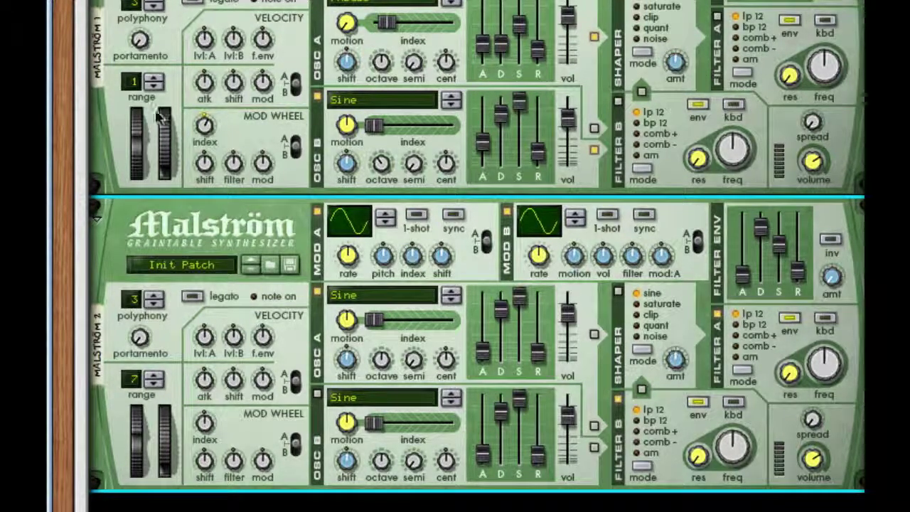
# Set Malström 2's pitch bend range to 1 and raise the portamento on both Malströms.
pyautogui.click(151, 381)
pyautogui.click(151, 381)
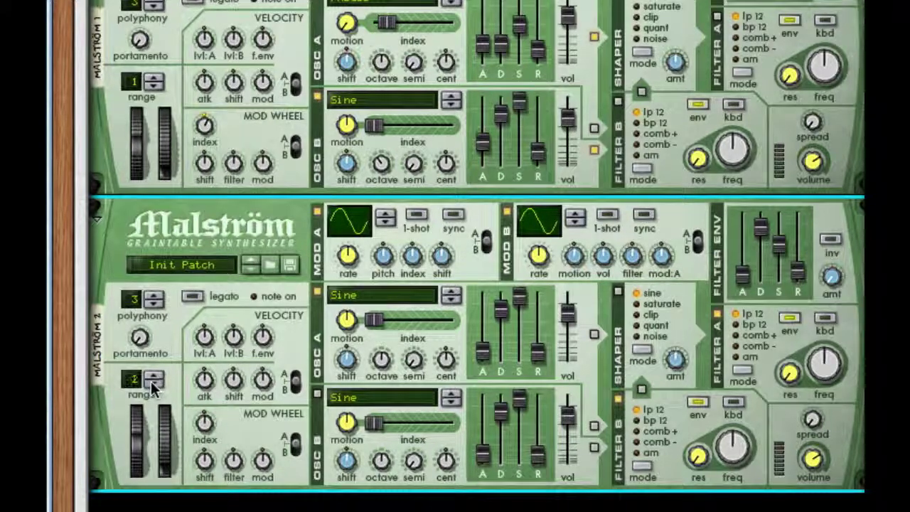
pyautogui.click(150, 381)
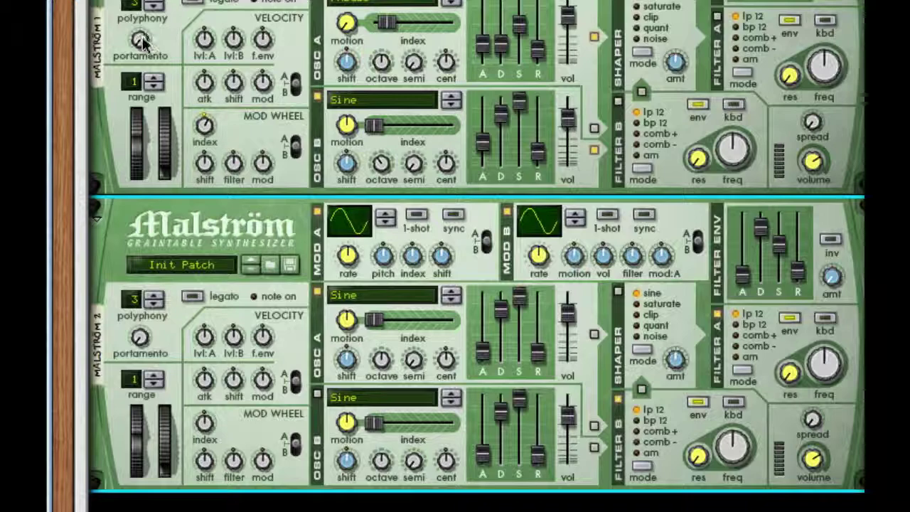
pyautogui.moveTo(140, 40); pyautogui.dragTo(141, 16)
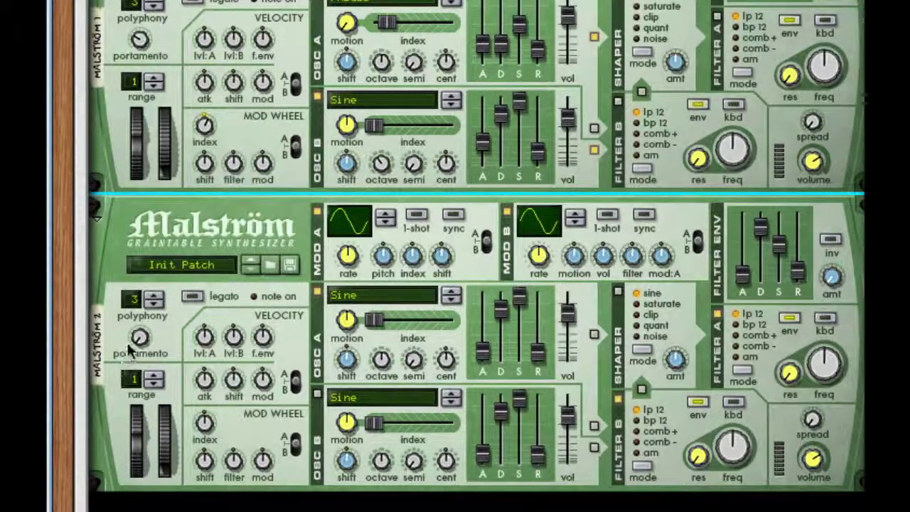
pyautogui.moveTo(140, 339); pyautogui.dragTo(142, 245)
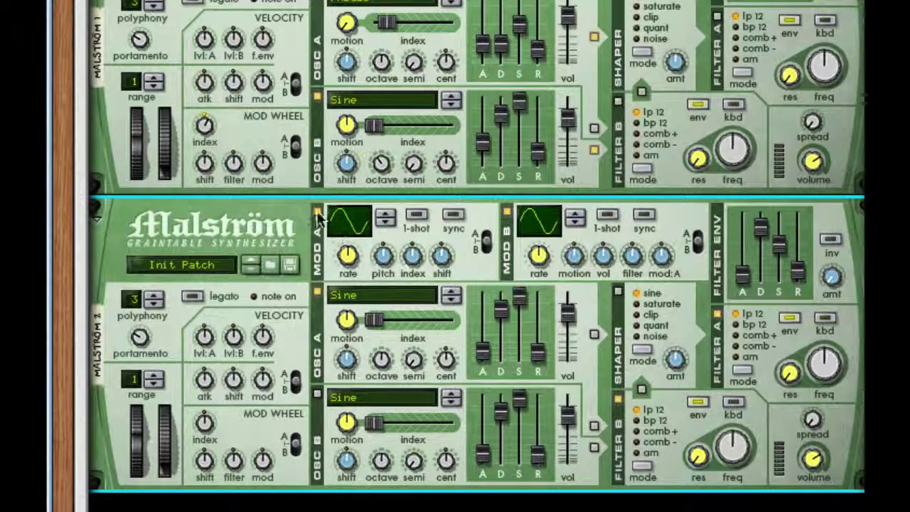
# On Malström 2, switch off modulator A and give modulator B a descending ramp curve with sync on and a higher rate.
pyautogui.moveTo(556, 226); pyautogui.dragTo(559, 136)
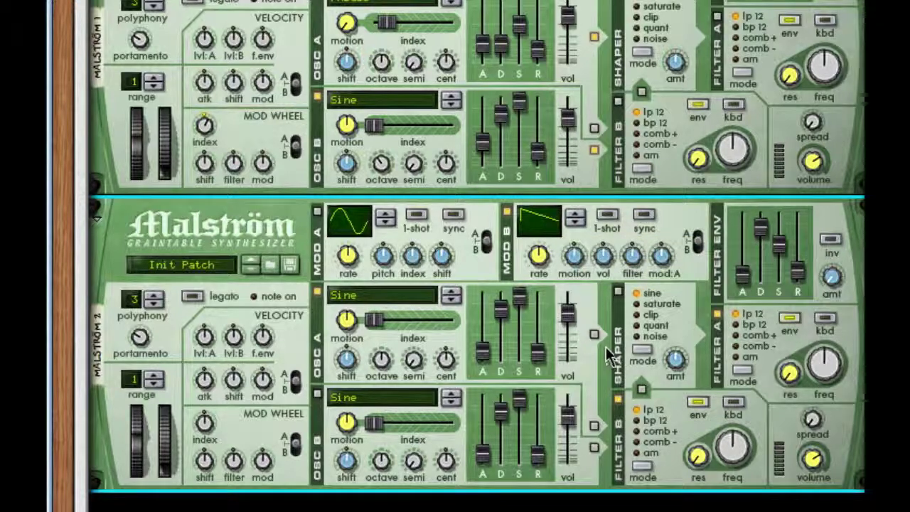
pyautogui.click(643, 214)
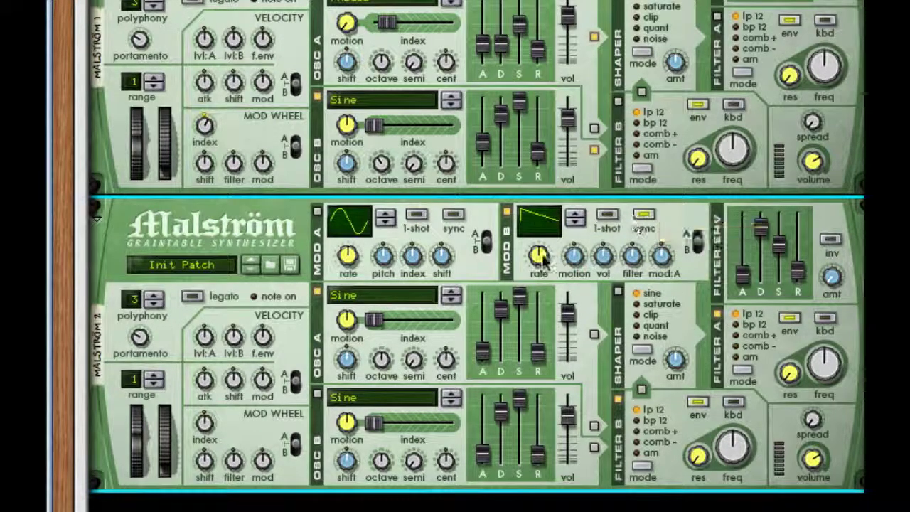
pyautogui.moveTo(542, 256); pyautogui.dragTo(539, 132)
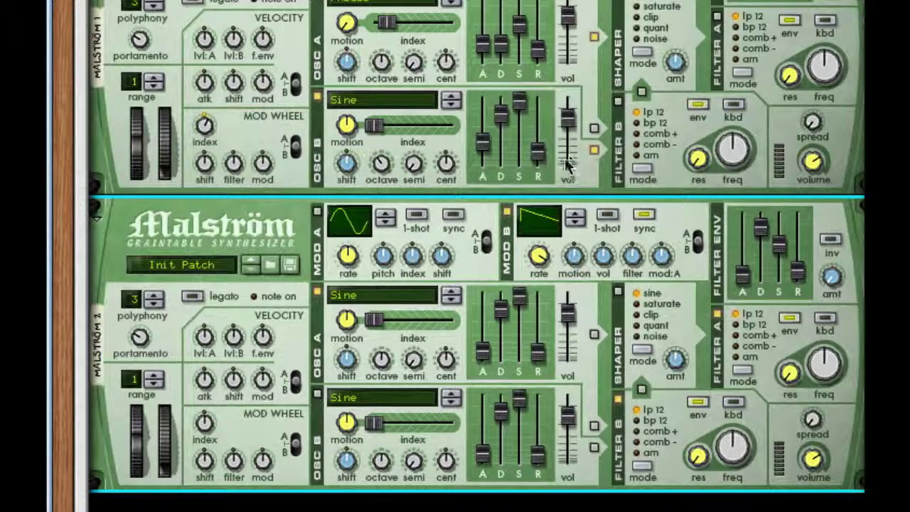
# Set Malström 2's modulator B to level amount to 12 and lower oscillator A's octave.
pyautogui.moveTo(603, 258); pyautogui.dragTo(603, 228)
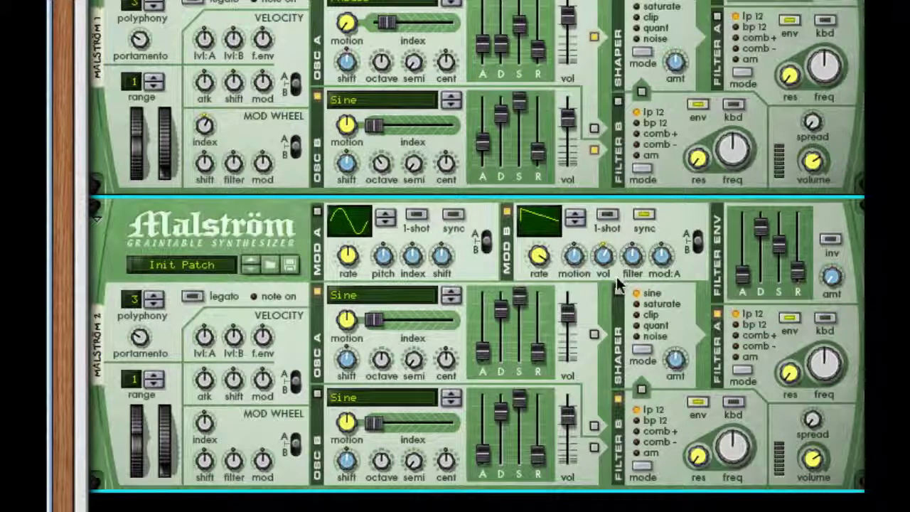
pyautogui.moveTo(605, 273)
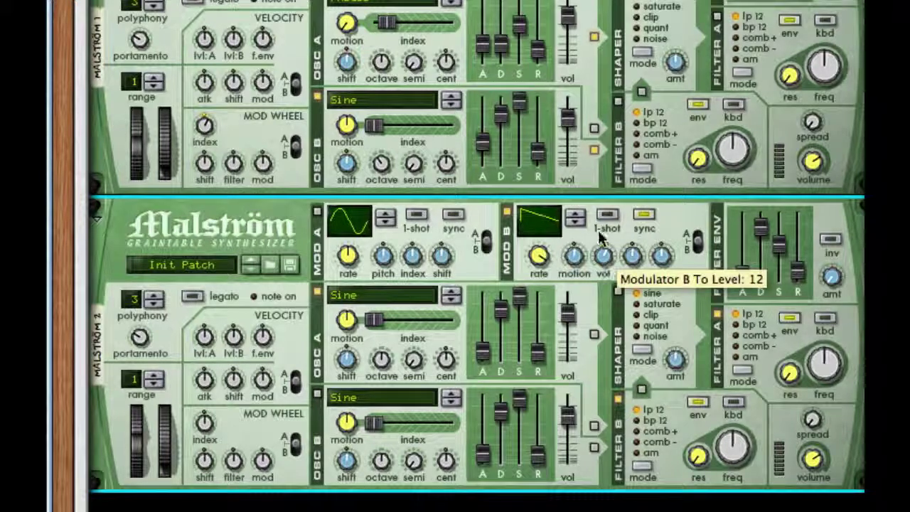
pyautogui.moveTo(539, 247)
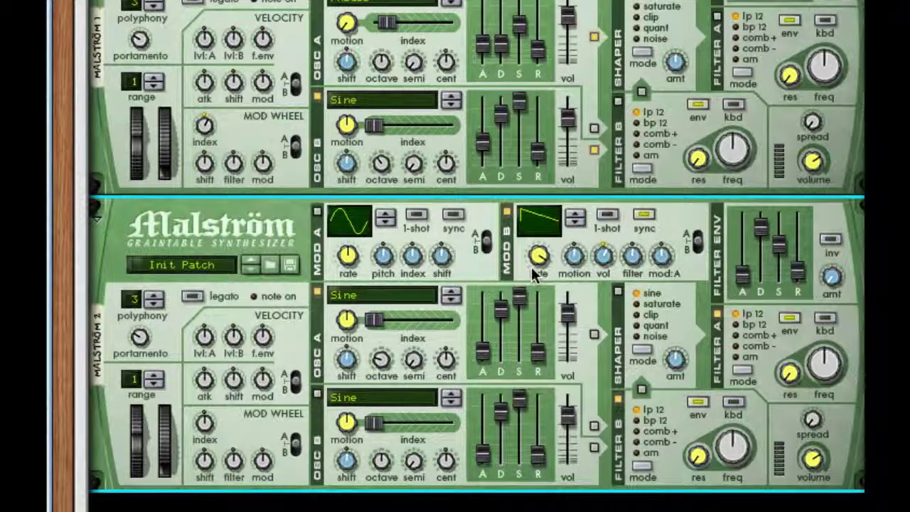
pyautogui.moveTo(535, 275)
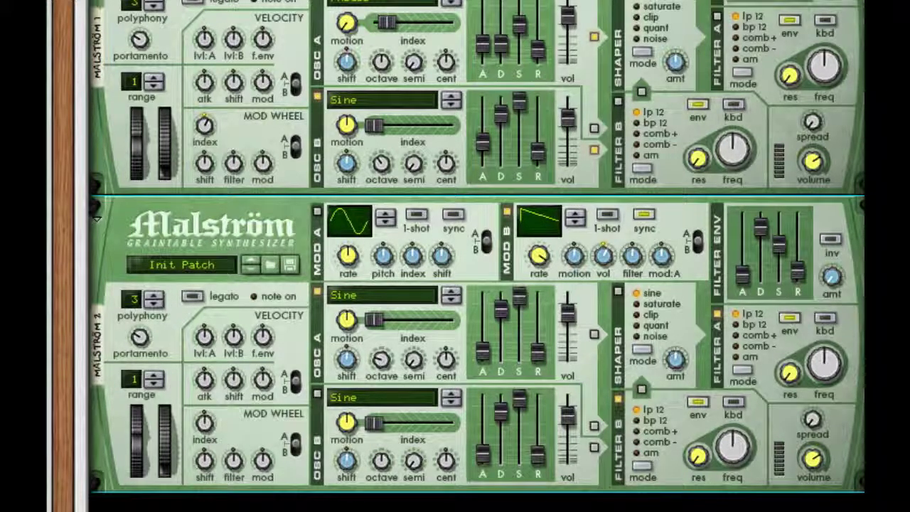
# Raise Malström 1's shaper amount slightly.
pyautogui.click(675, 62)
pyautogui.moveTo(674, 43); pyautogui.dragTo(676, 39)
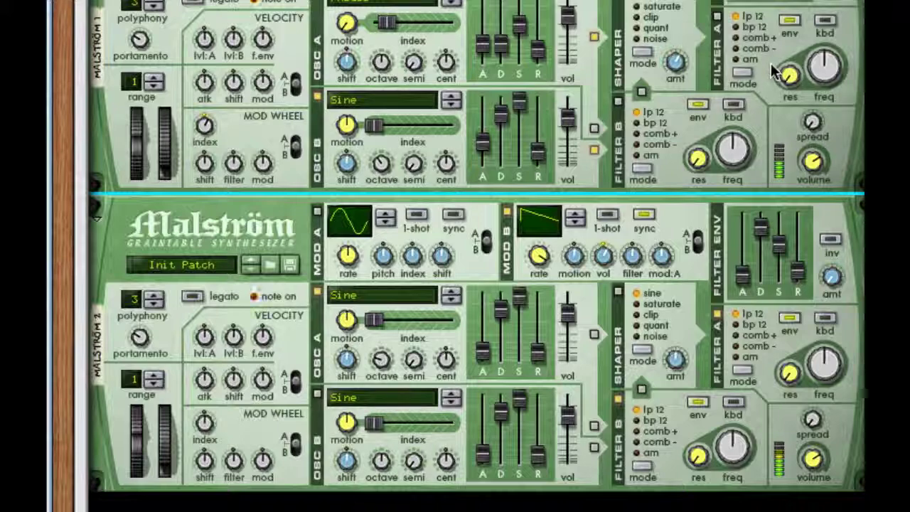
# Switch off both filters on Malström 2, and turn on its shaper in sine mode with a slightly raised amount.
pyautogui.scroll(-2, 575, 59)
pyautogui.scroll(-3, 575, 58)
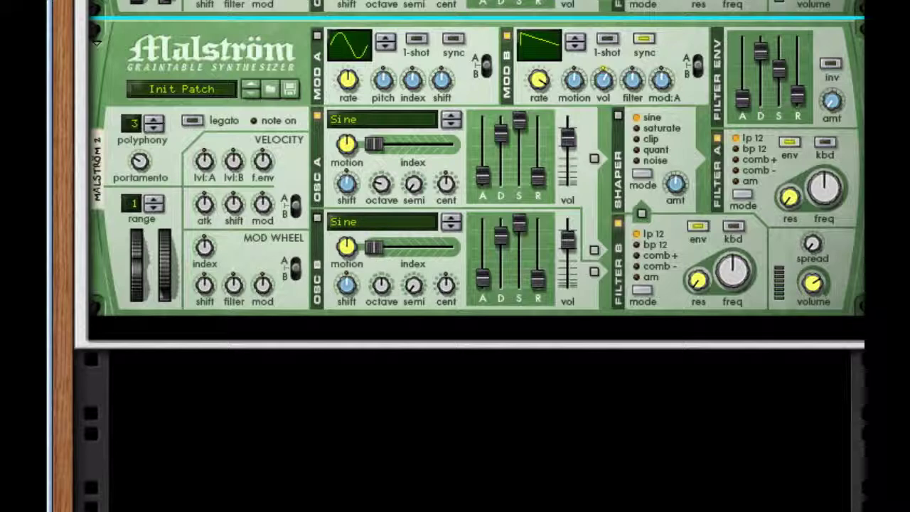
pyautogui.click(619, 226)
pyautogui.click(716, 138)
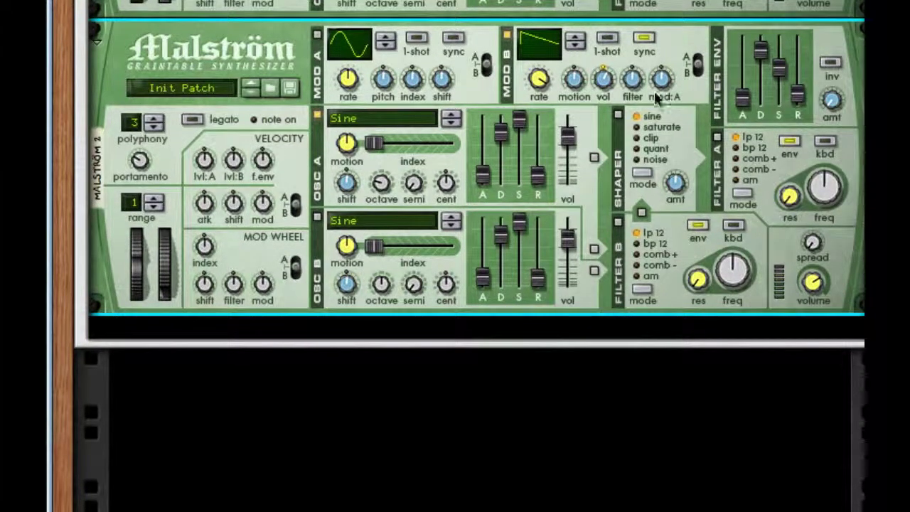
pyautogui.click(619, 116)
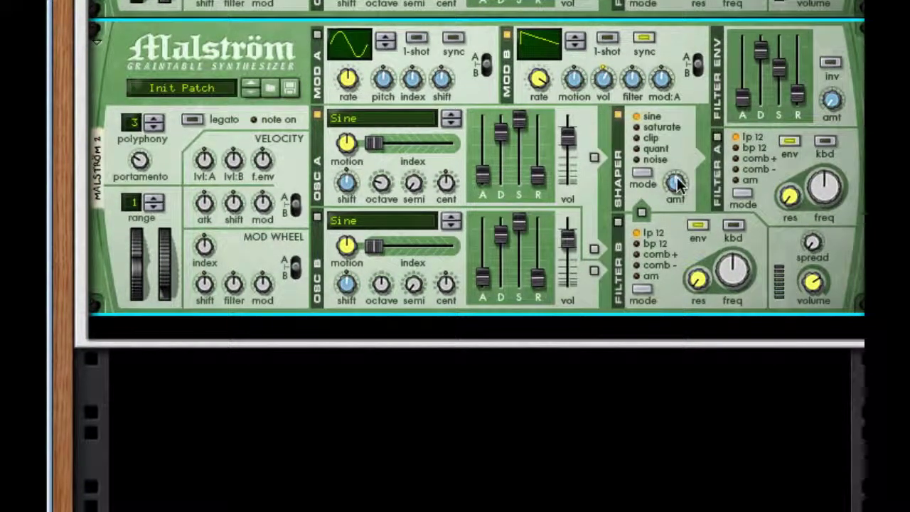
pyautogui.moveTo(677, 183)
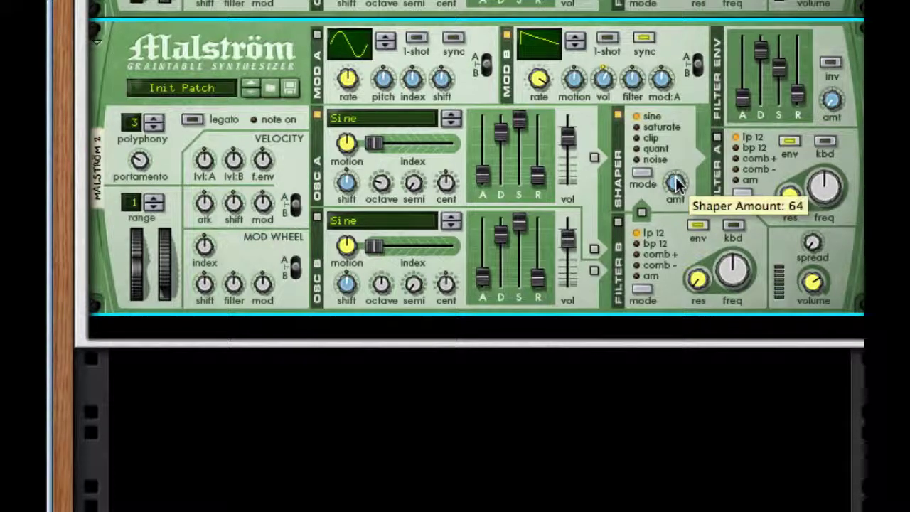
pyautogui.moveTo(677, 183); pyautogui.dragTo(675, 147)
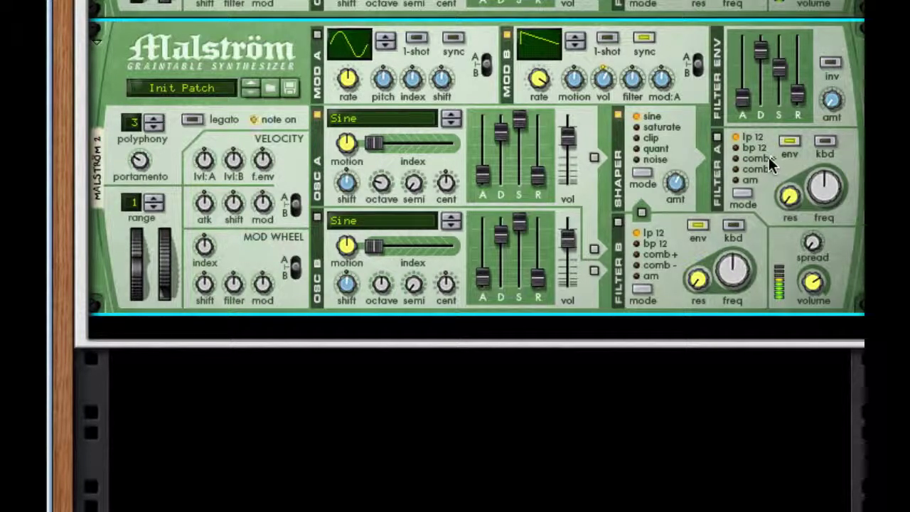
# Switch Malström 2's filters A and B back on, and raise filter A's frequency with keyboard tracking enabled.
pyautogui.click(618, 222)
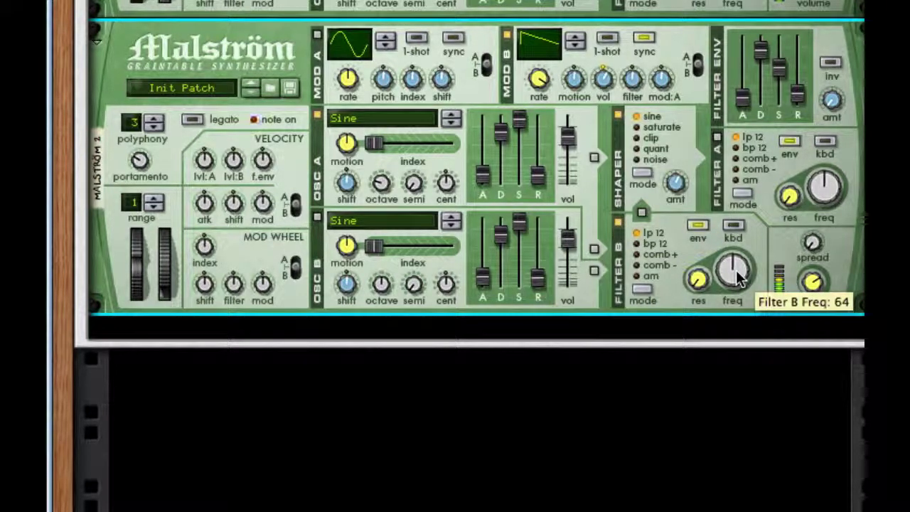
pyautogui.click(716, 137)
pyautogui.moveTo(819, 184); pyautogui.dragTo(800, 64)
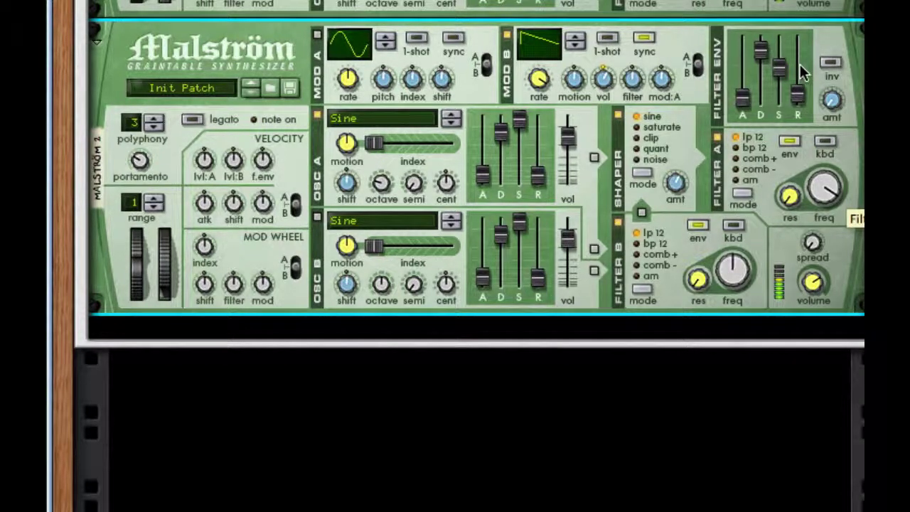
pyautogui.click(826, 143)
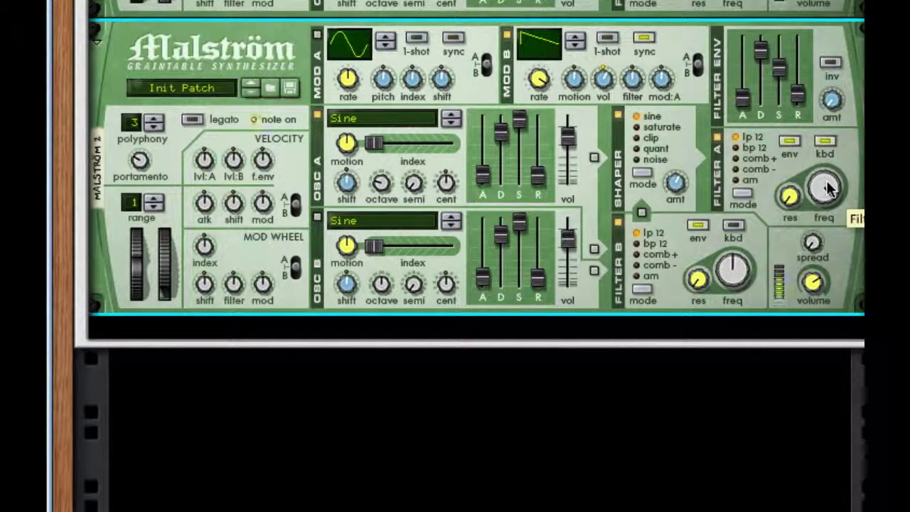
# Add an MClass Equalizer below Malström 2 and enable its low cut.
pyautogui.scroll(-2, 825, 192)
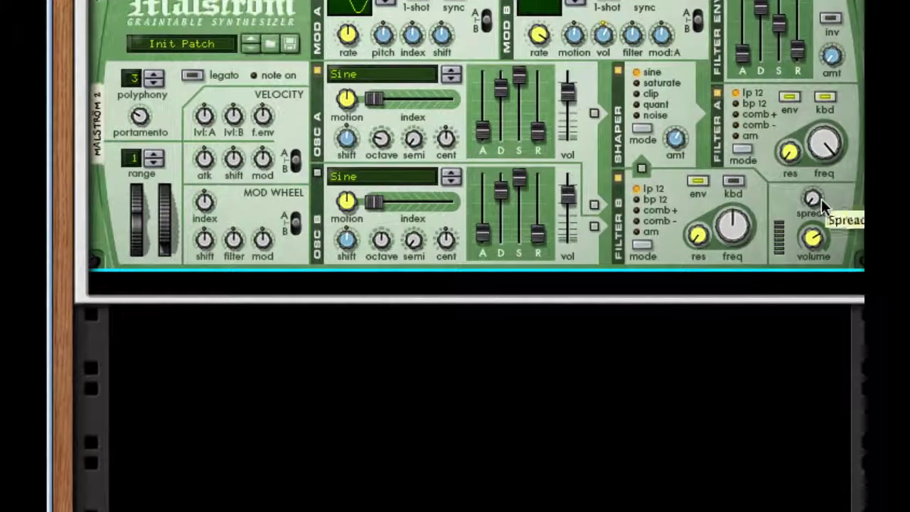
pyautogui.rightClick(837, 193)
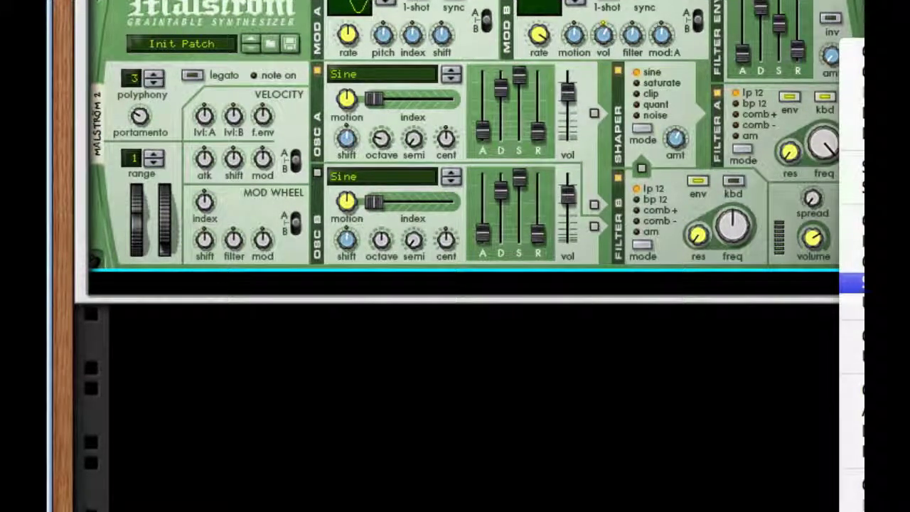
pyautogui.click(854, 283)
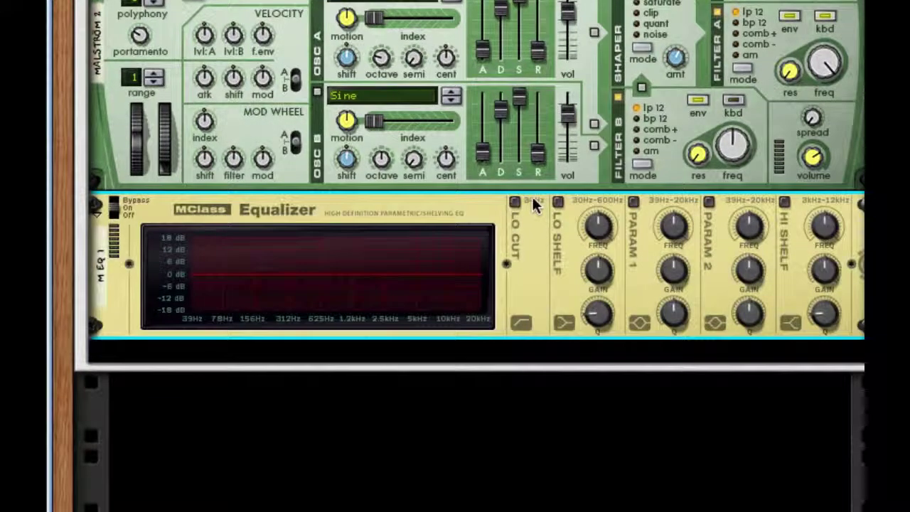
pyautogui.click(515, 202)
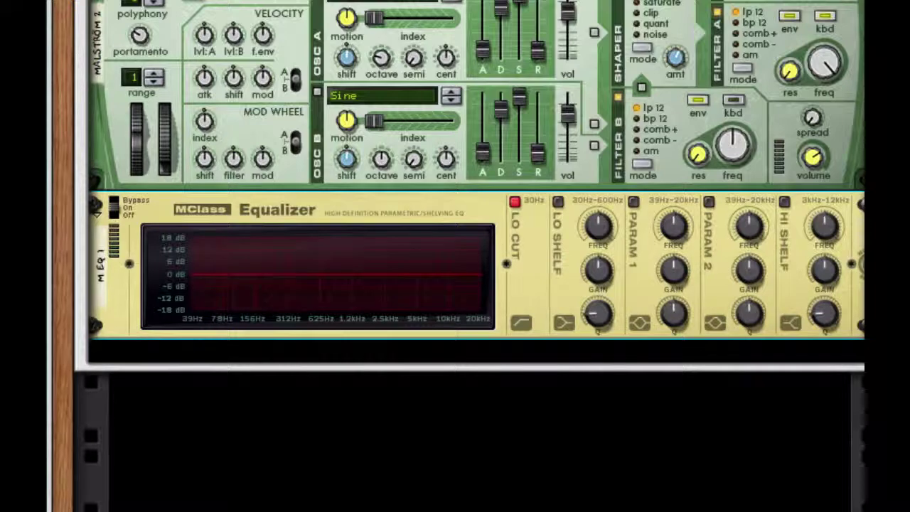
# On the equalizer, give parametric band 1 a deep, narrow cut and parametric band 2 a slight boost with a higher Q.
pyautogui.click(634, 203)
pyautogui.moveTo(675, 228); pyautogui.dragTo(681, 299)
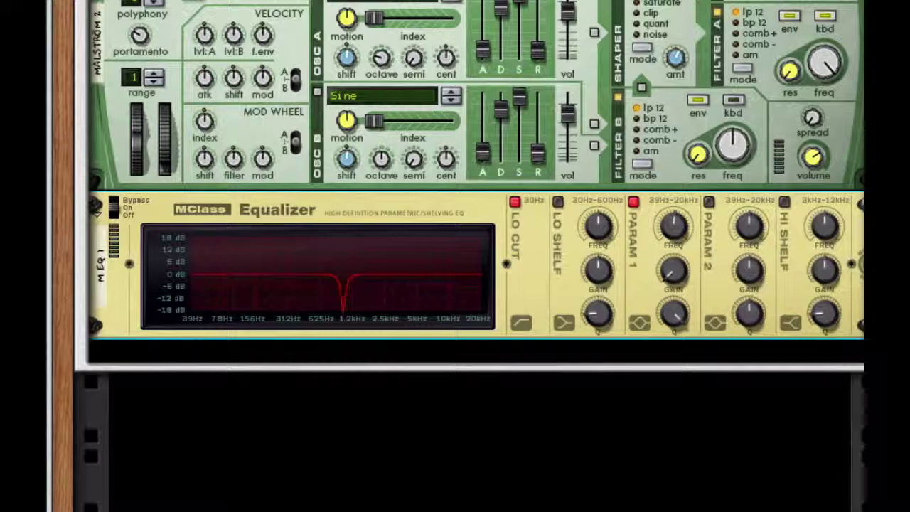
pyautogui.click(709, 202)
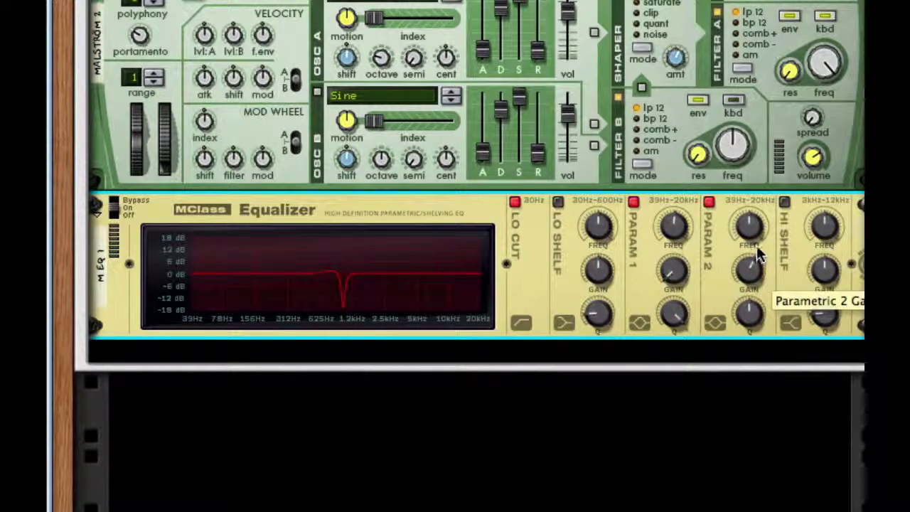
pyautogui.moveTo(751, 315); pyautogui.dragTo(748, 265)
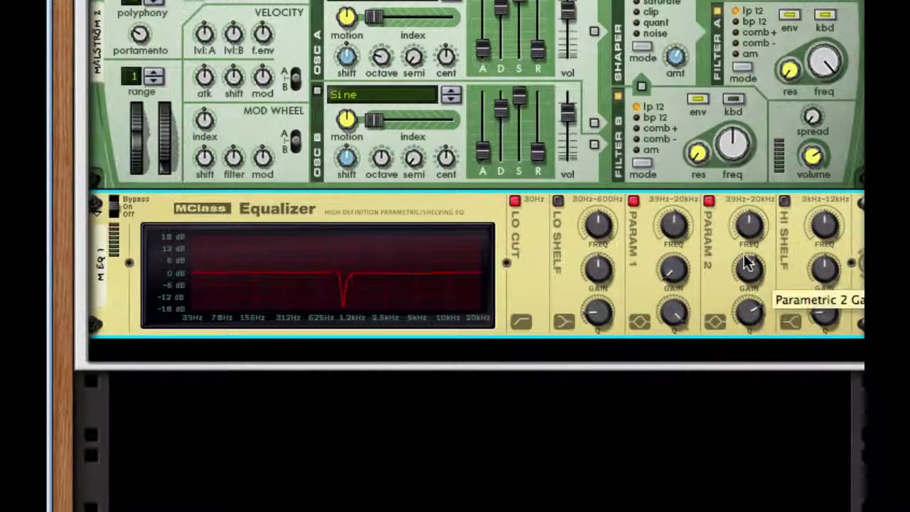
# Add an RV7000 reverb below the equalizer, and lower its dry-wet mix almost to dry and its decay.
pyautogui.scroll(-3, 750, 267)
pyautogui.rightClick(779, 212)
pyautogui.press('Escape')
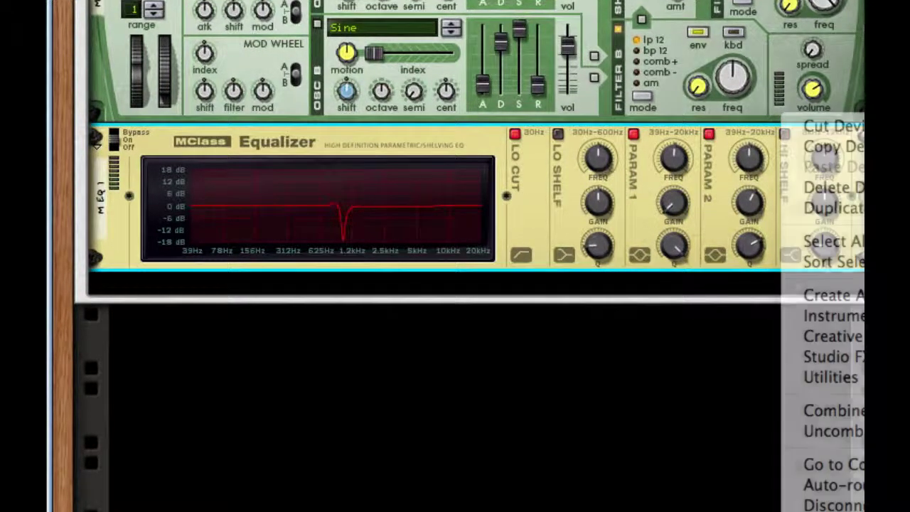
pyautogui.rightClick(646, 189)
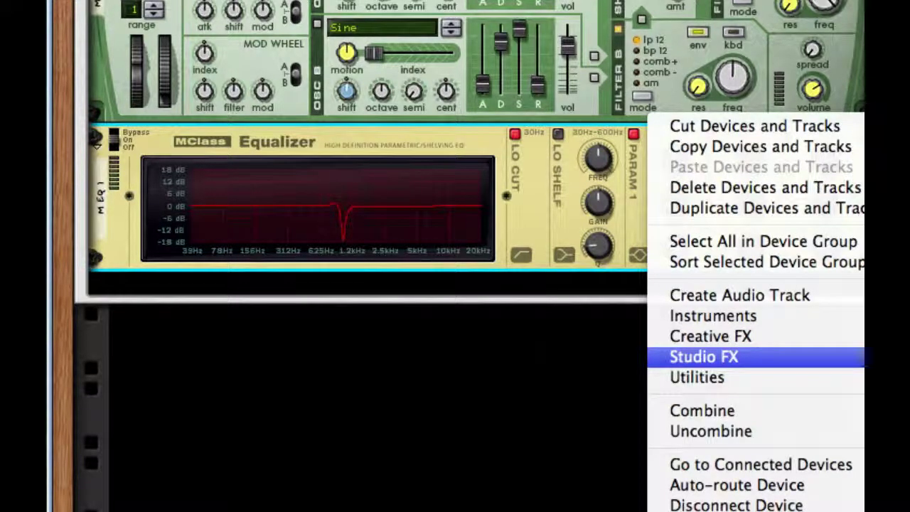
pyautogui.click(889, 357)
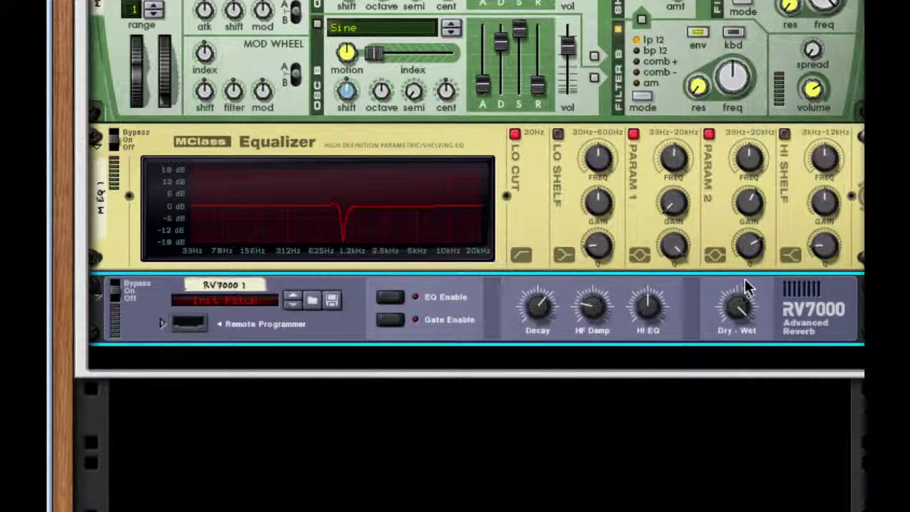
pyautogui.moveTo(743, 285); pyautogui.dragTo(790, 352)
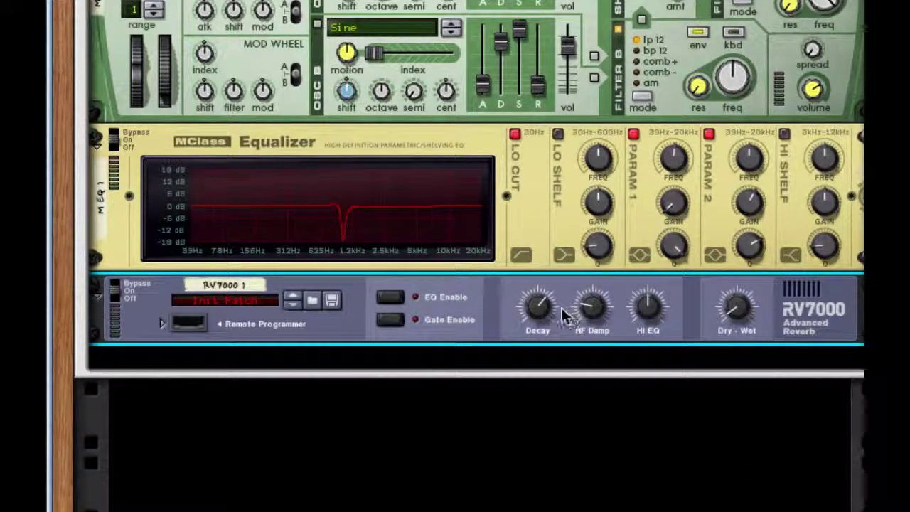
pyautogui.moveTo(556, 302); pyautogui.dragTo(579, 430)
# Add a Line 6 Bass Amp below the RV7000 reverb.
pyautogui.rightClick(793, 301)
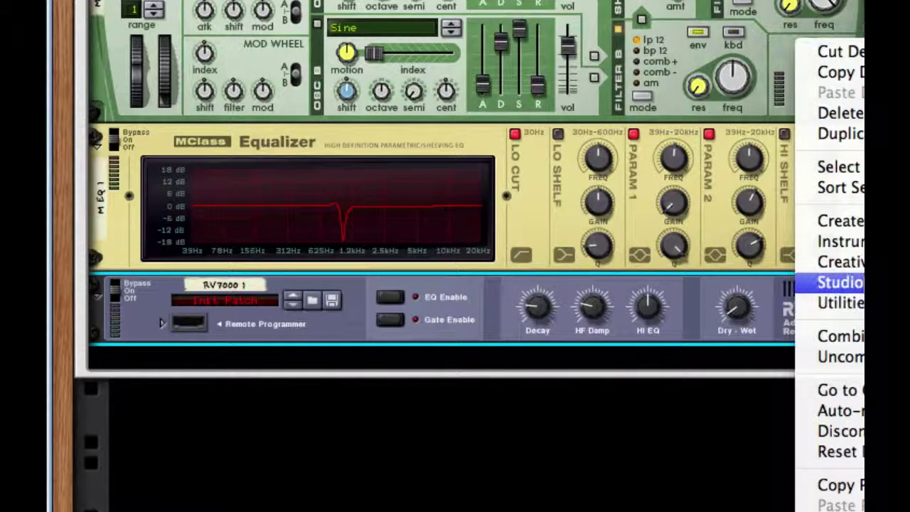
pyautogui.click(864, 284)
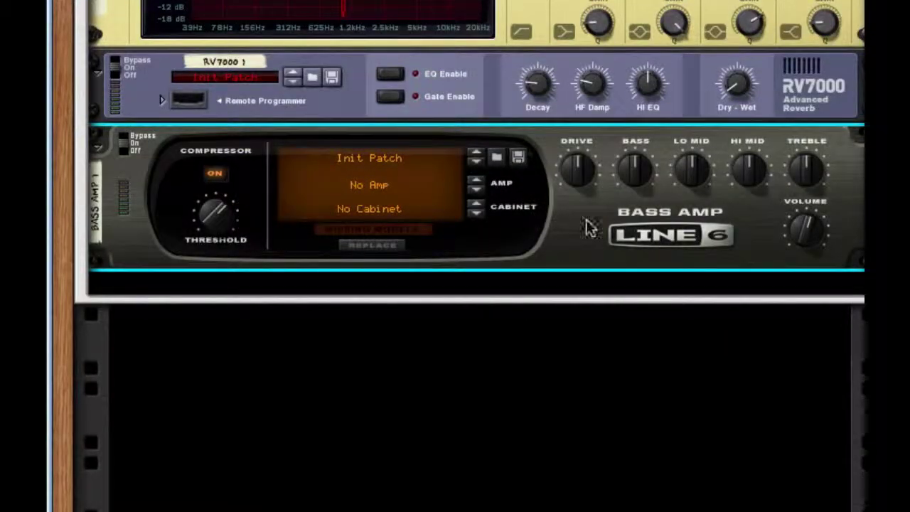
# Add a Scream 4 distortion below the Bass Amp, lower its damage control, set the damage type to Fuzz, and raise P1 and P2 slightly.
pyautogui.rightClick(636, 229)
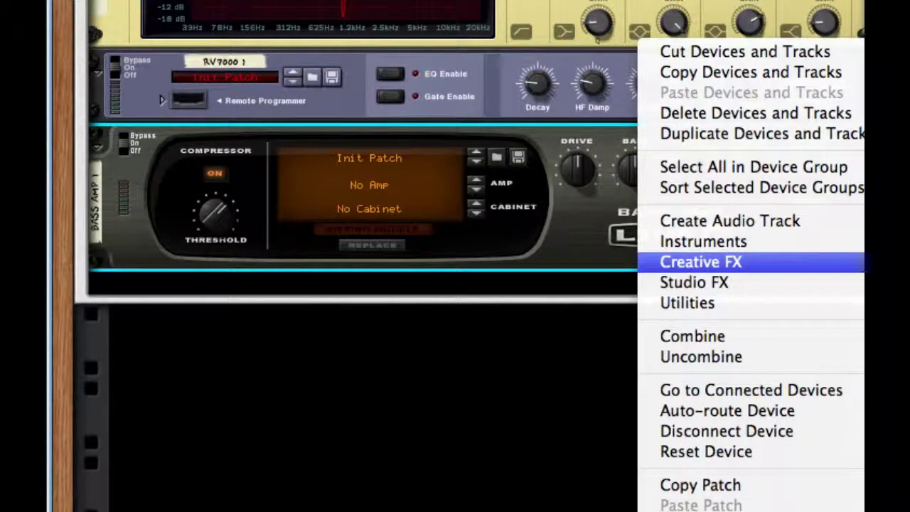
pyautogui.click(297, 159)
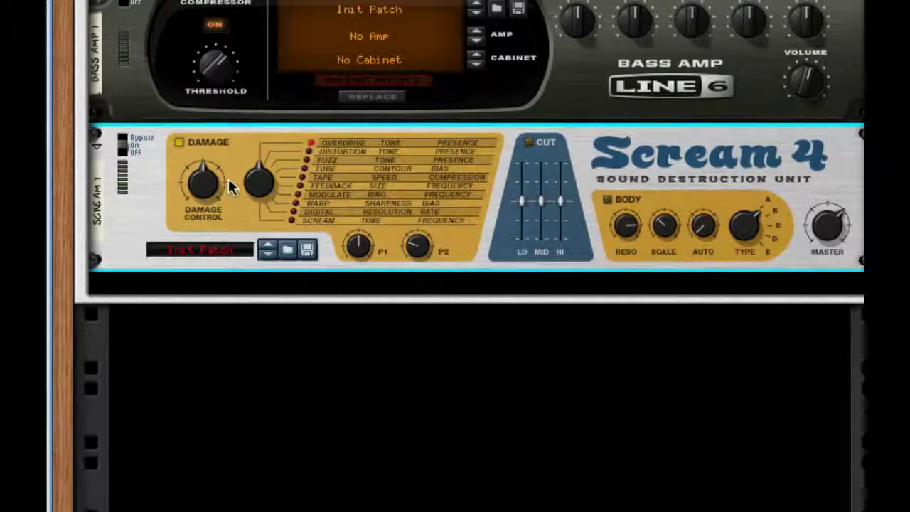
pyautogui.moveTo(204, 214)
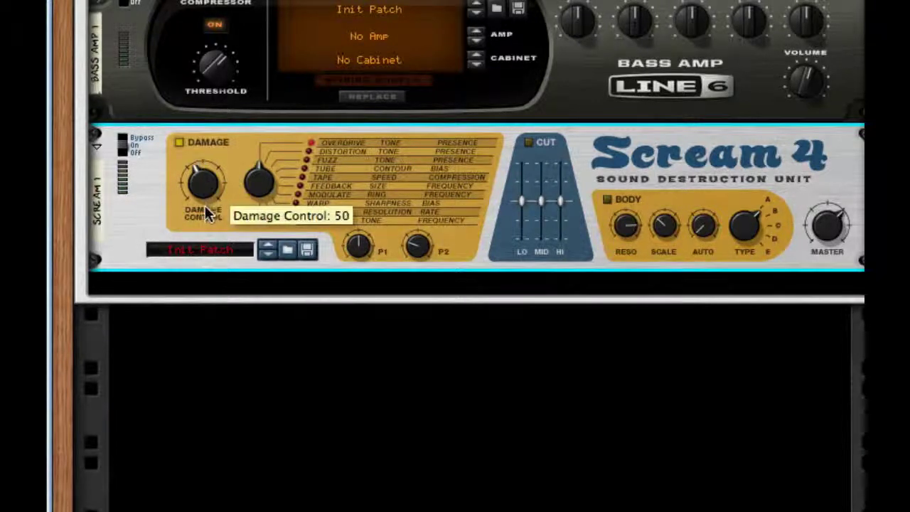
pyautogui.moveTo(205, 213); pyautogui.dragTo(205, 229)
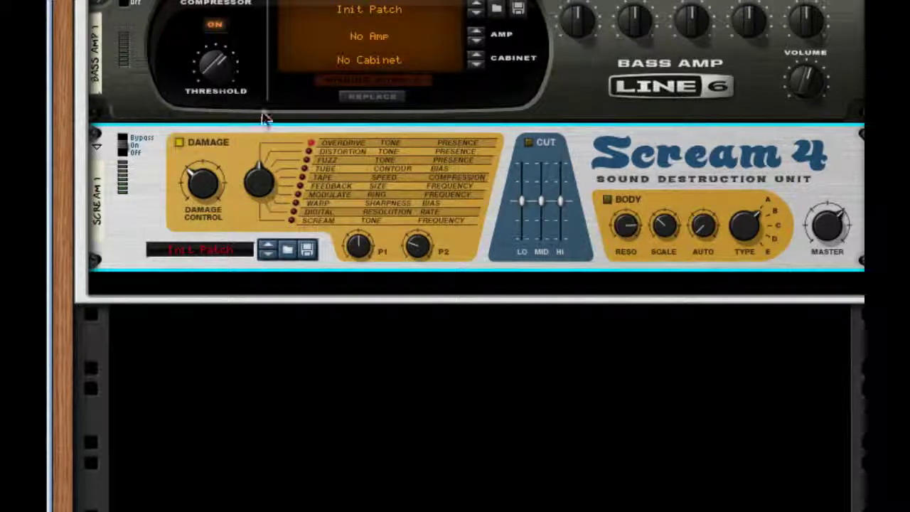
pyautogui.moveTo(250, 147); pyautogui.dragTo(246, 138)
pyautogui.moveTo(370, 197); pyautogui.dragTo(370, 190)
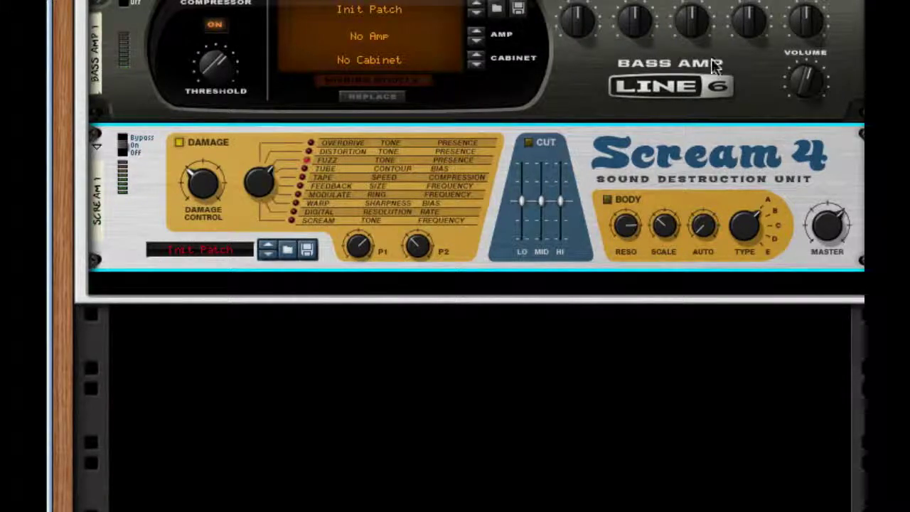
# Add a Softube Saturation Knob below Scream 4, raise its saturation to just under halfway, and set the saturation type to Keep Low.
pyautogui.rightClick(688, 172)
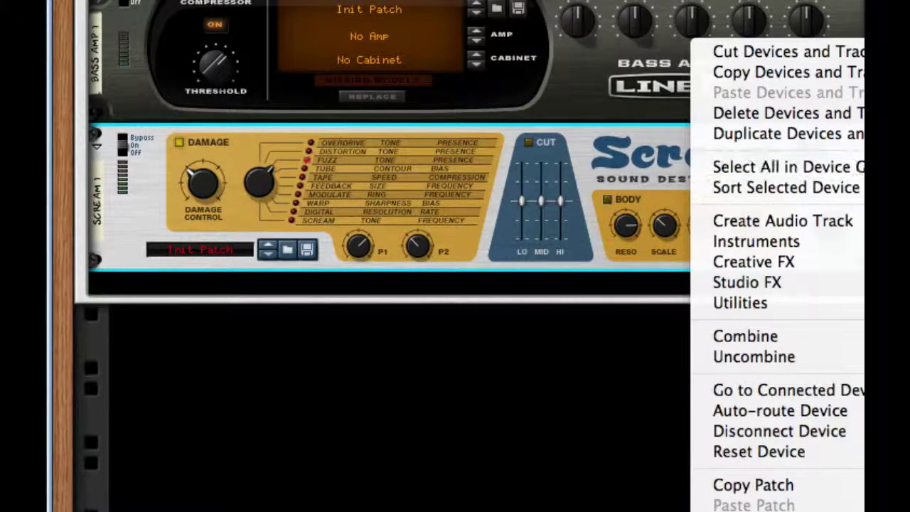
pyautogui.click(899, 299)
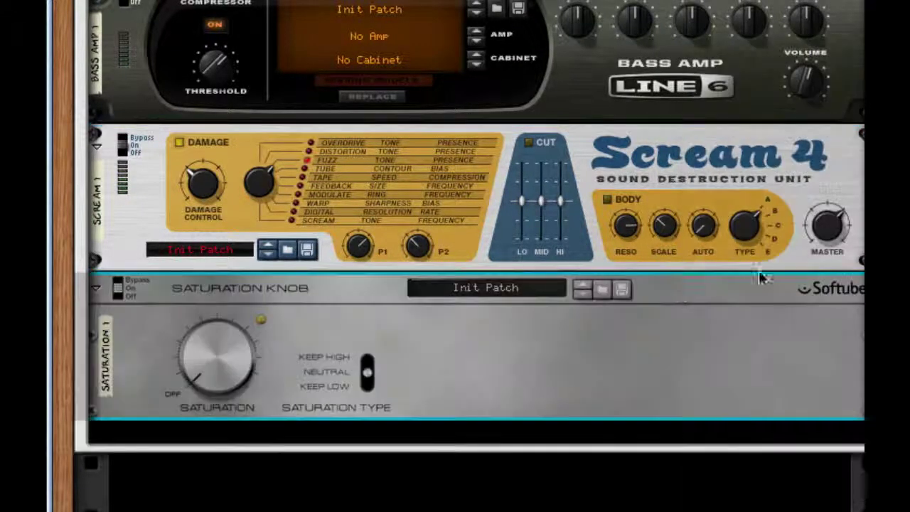
pyautogui.moveTo(242, 346); pyautogui.dragTo(260, 260)
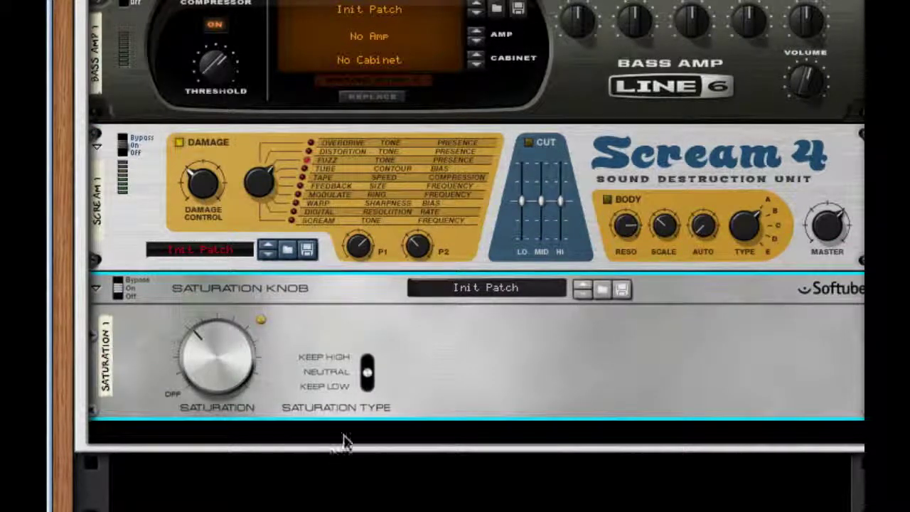
pyautogui.click(367, 381)
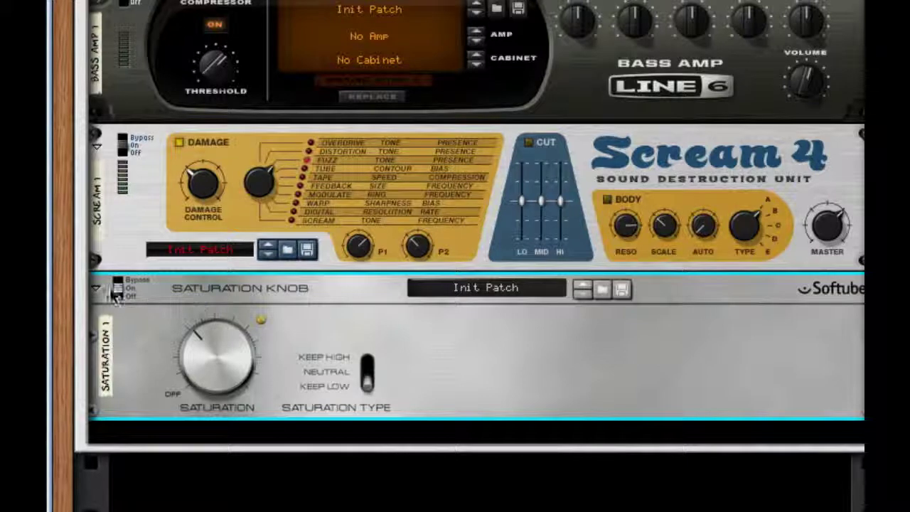
# Add a D-11 Foldback Distortion below the Saturation Knob, lower its foldback and adjust its amount.
pyautogui.rightClick(614, 366)
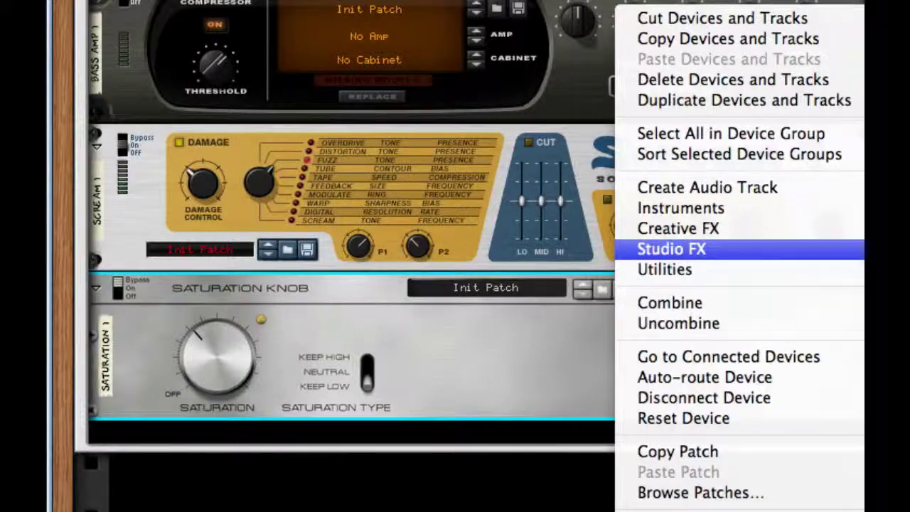
pyautogui.click(889, 426)
pyautogui.moveTo(277, 471); pyautogui.dragTo(275, 499)
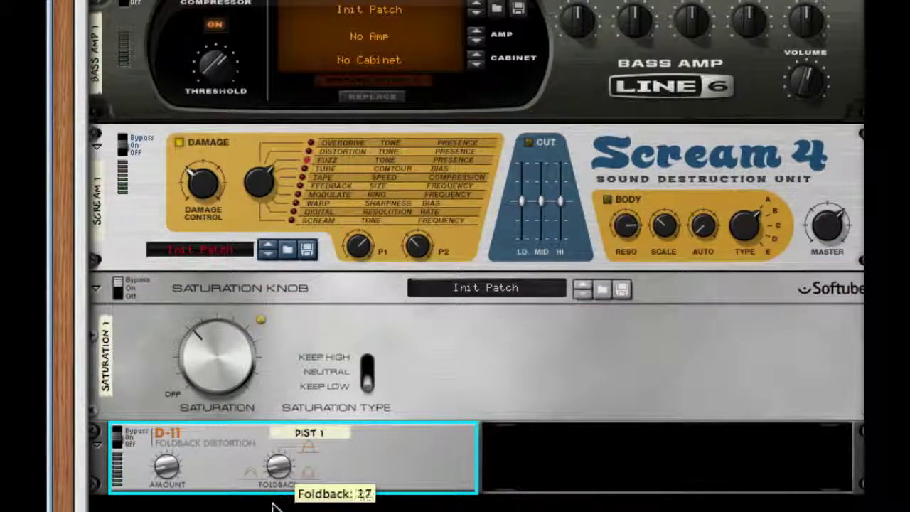
pyautogui.moveTo(164, 443); pyautogui.dragTo(164, 441)
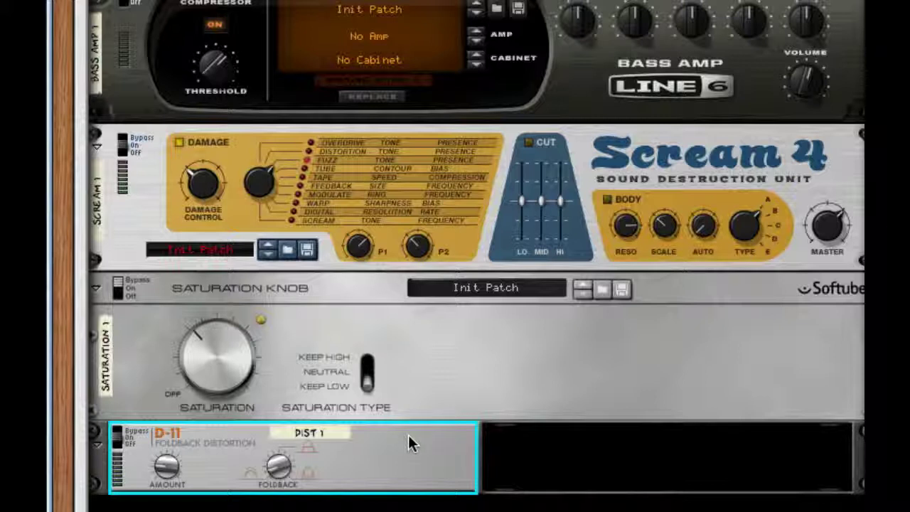
# Delete the D-11 Foldback Distortion from the end of the effects chain.
pyautogui.click(836, 233)
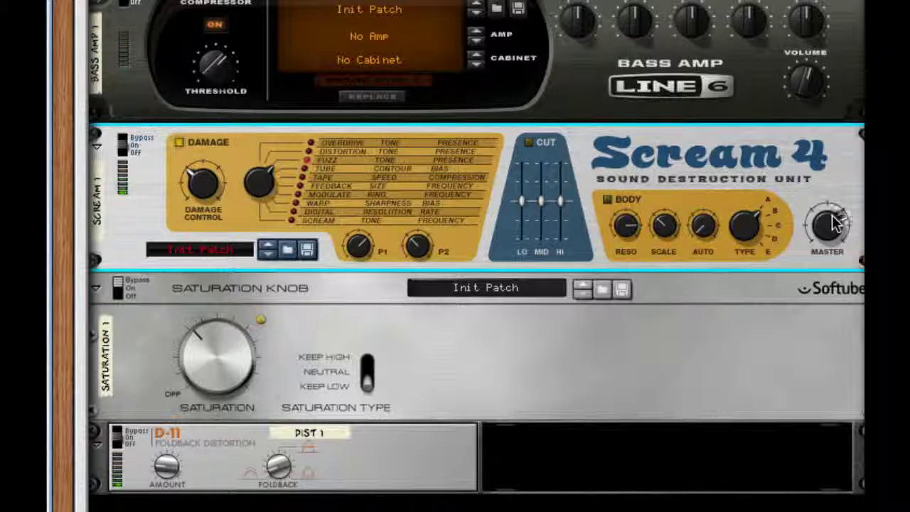
pyautogui.press('Down')
pyautogui.press('Down')
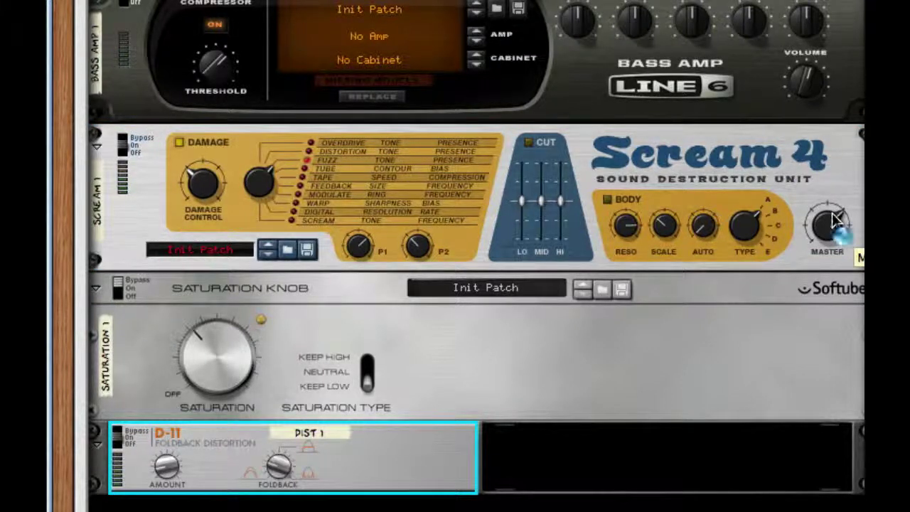
pyautogui.press('Delete')
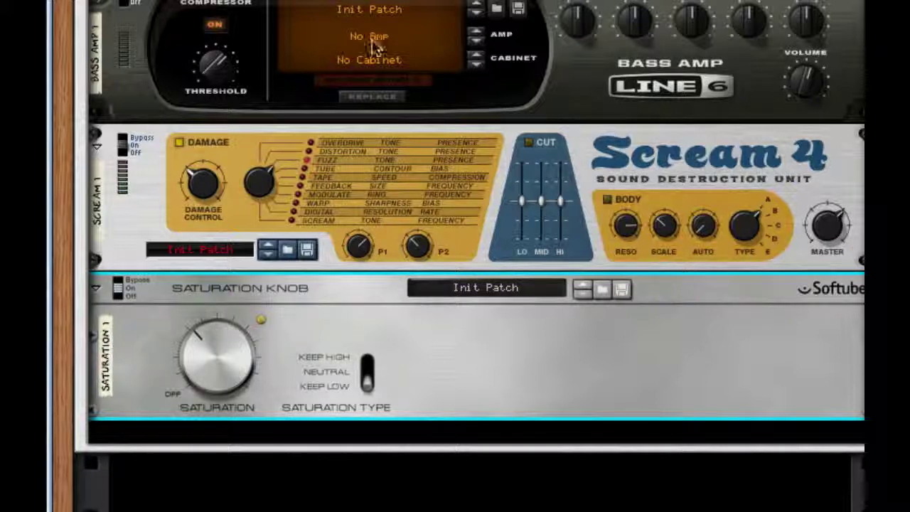
# Add an MClass Maximizer below the Saturation Knob, disable its limiter, set the release to Auto, and enable Soft Clip with a higher amount.
pyautogui.rightClick(599, 366)
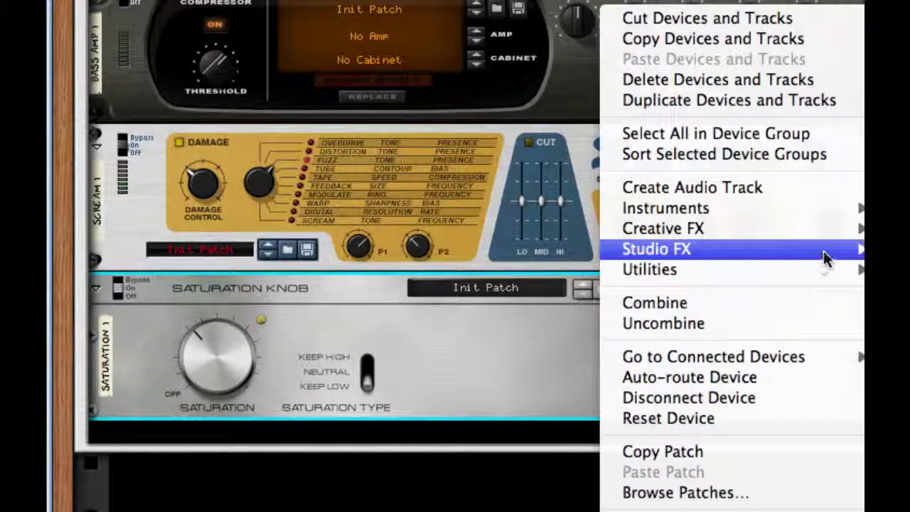
pyautogui.click(318, 330)
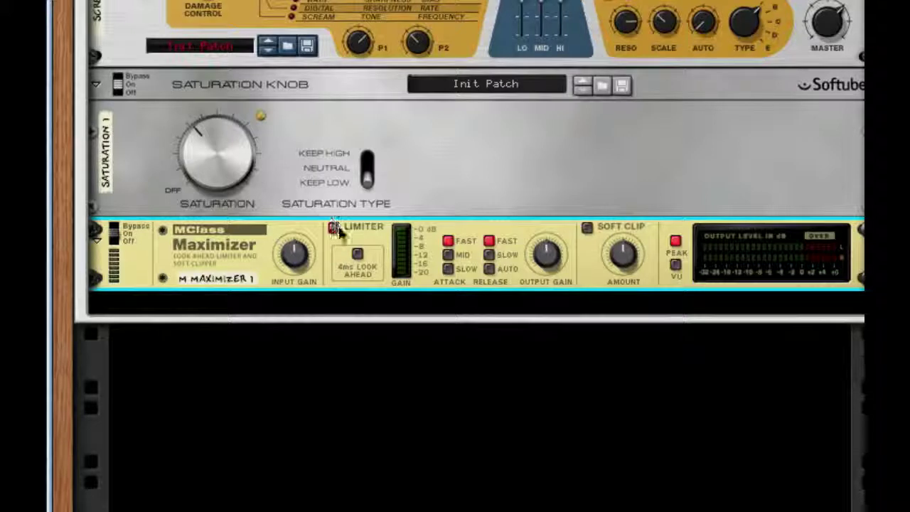
pyautogui.click(488, 269)
pyautogui.click(585, 227)
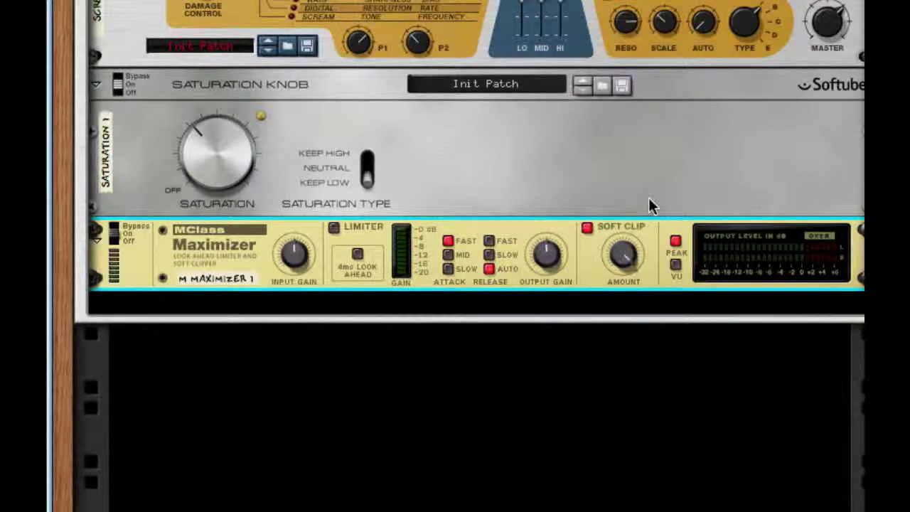
pyautogui.scroll(5, 648, 198)
pyautogui.scroll(8, 649, 198)
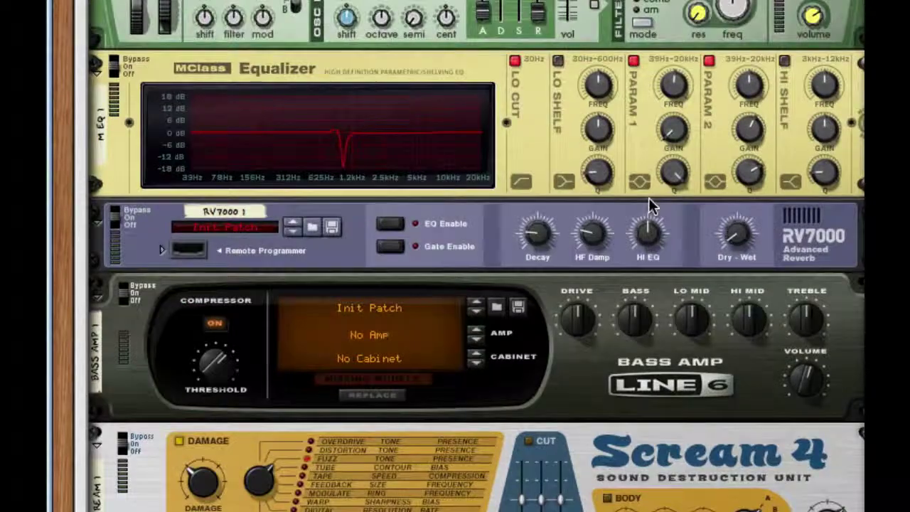